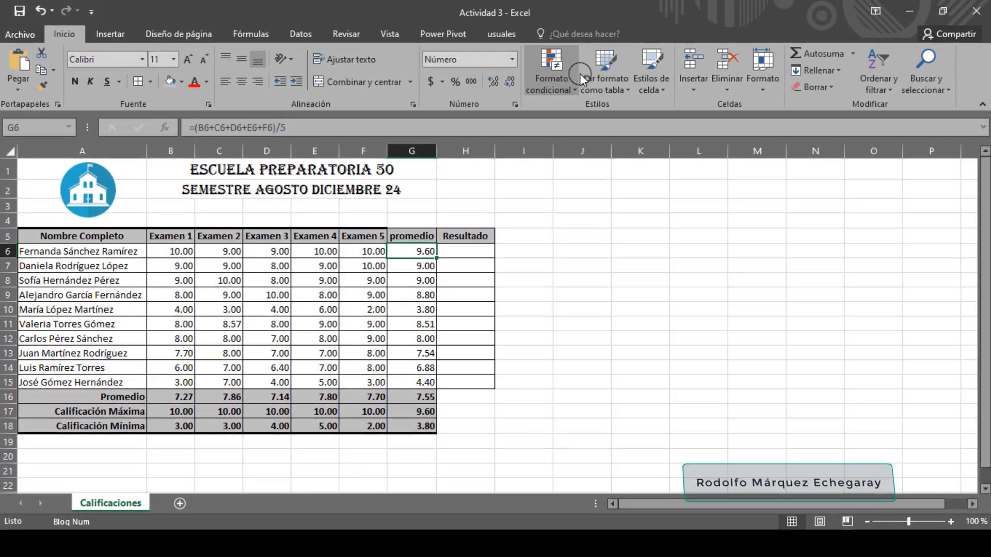
# Create a conditional formatting rule for G6 that applies only to cell values "mayor o igual que" 5.5
pyautogui.click(570, 88)
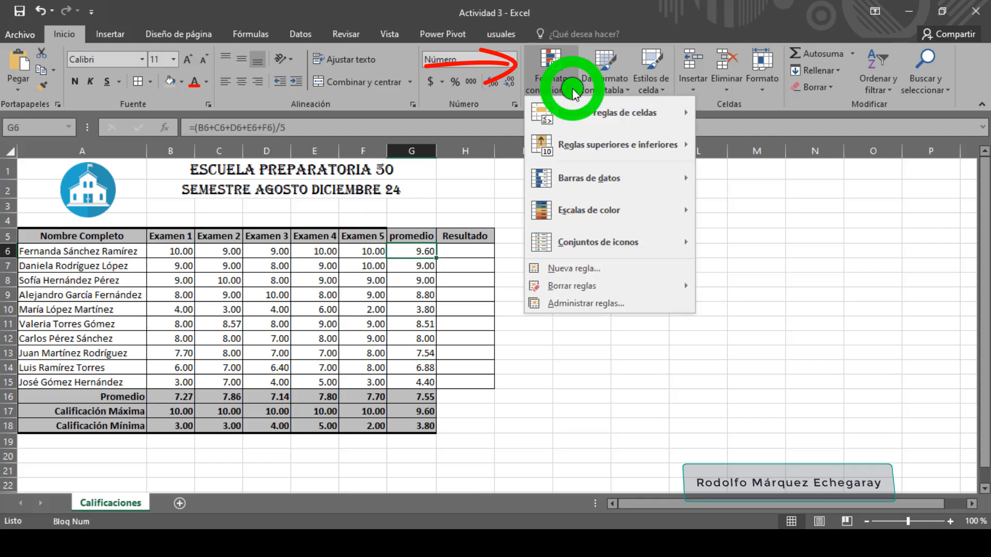
pyautogui.click(591, 270)
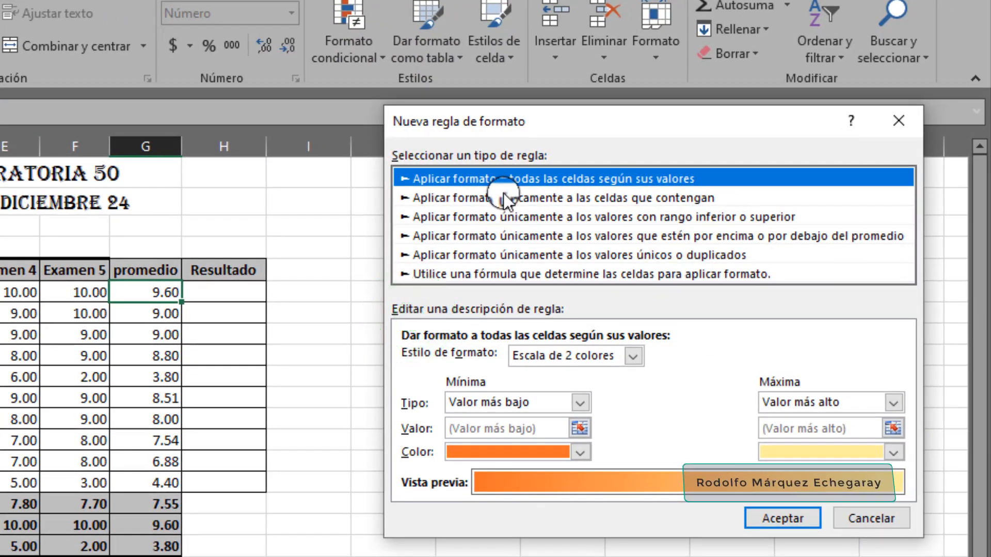
pyautogui.click(503, 198)
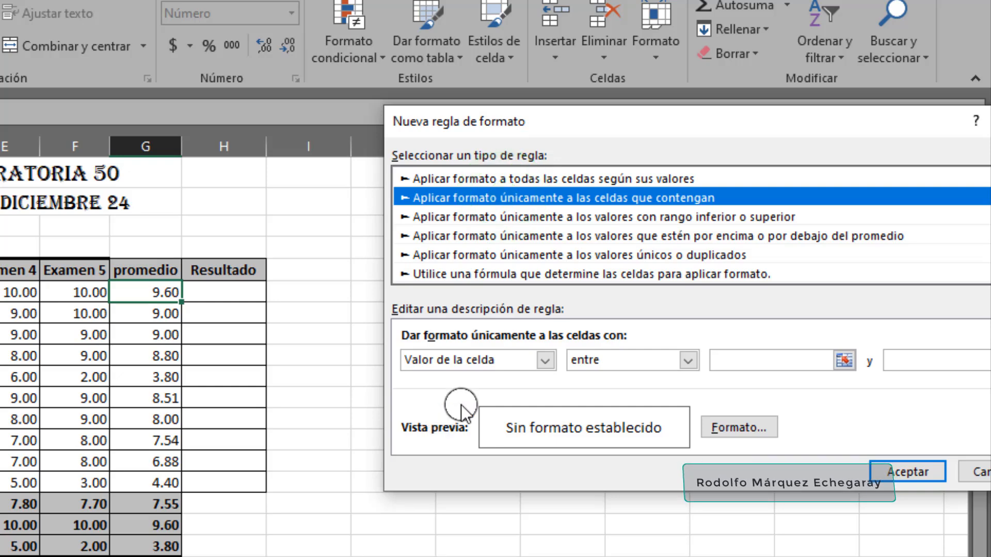
pyautogui.click(689, 360)
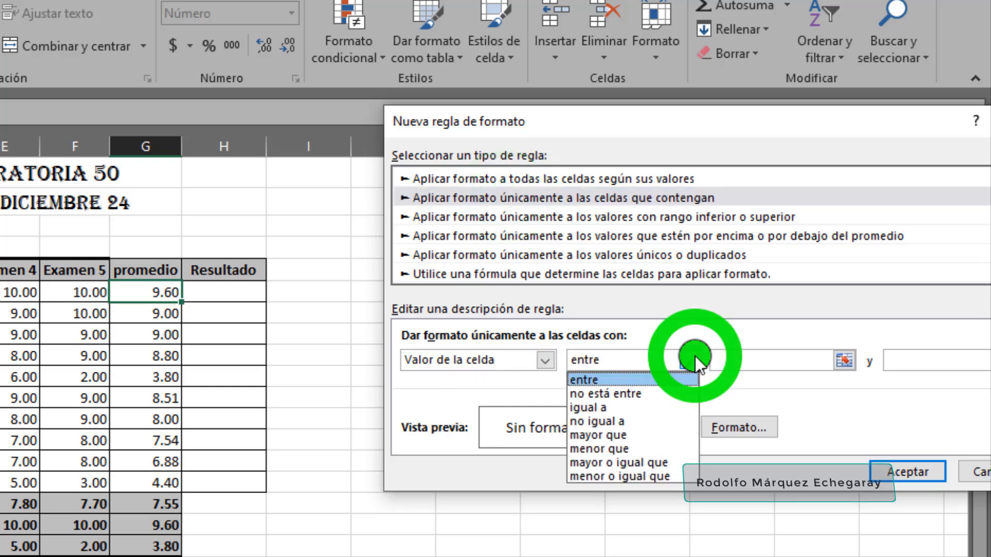
pyautogui.click(666, 462)
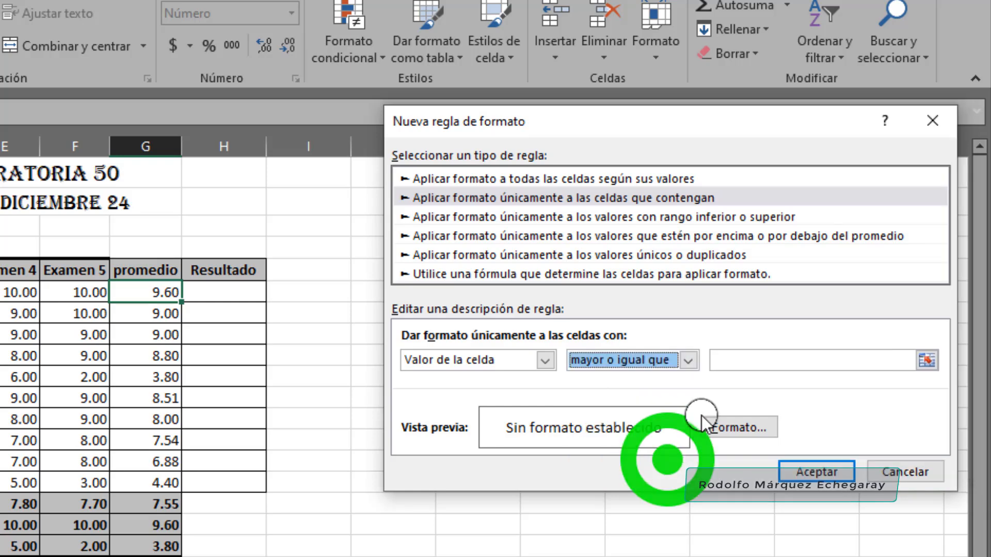
pyautogui.click(725, 362)
pyautogui.write('5.5')
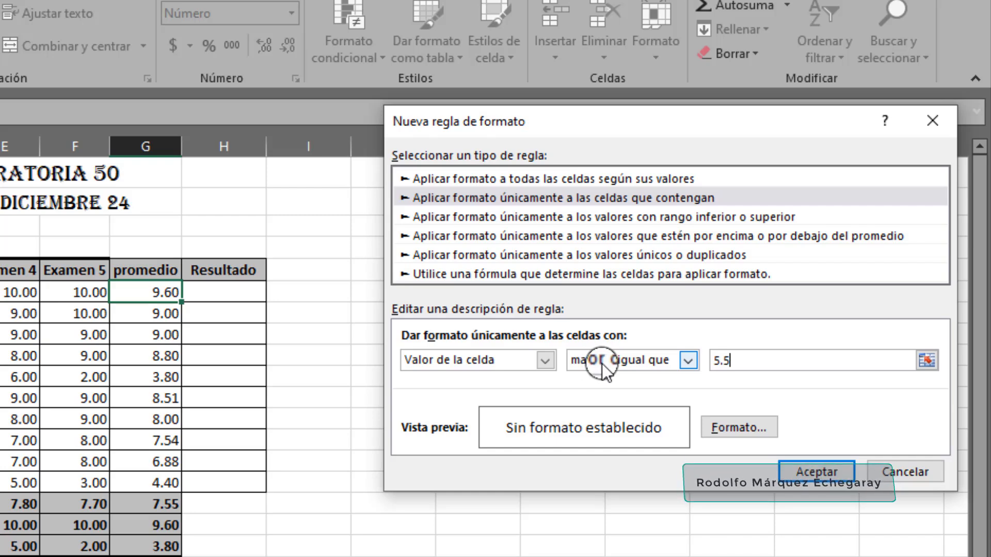
# Give the rule's format a bold (Negrita) font and a yellow fill, and apply the rule
pyautogui.click(722, 429)
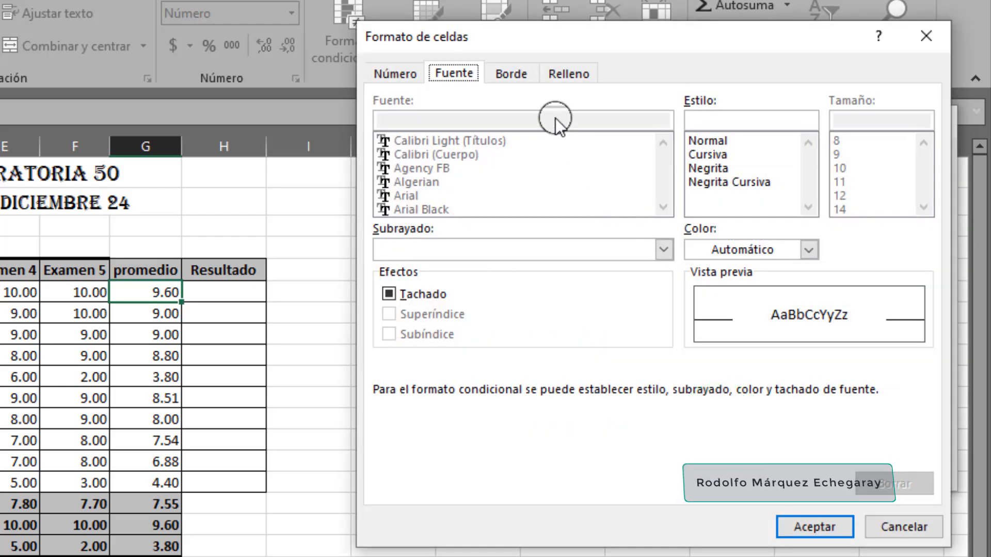
pyautogui.click(845, 195)
pyautogui.click(724, 156)
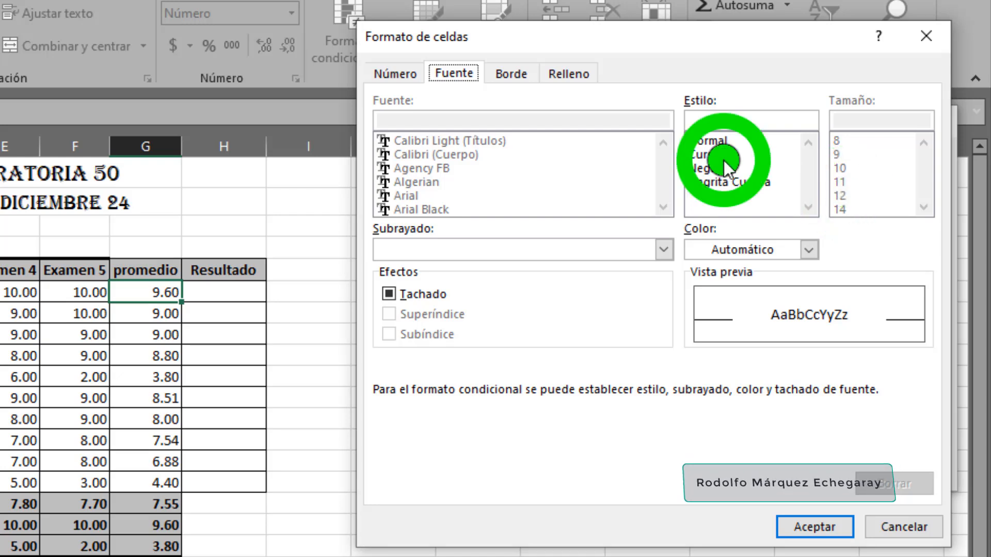
pyautogui.click(727, 182)
pyautogui.click(723, 168)
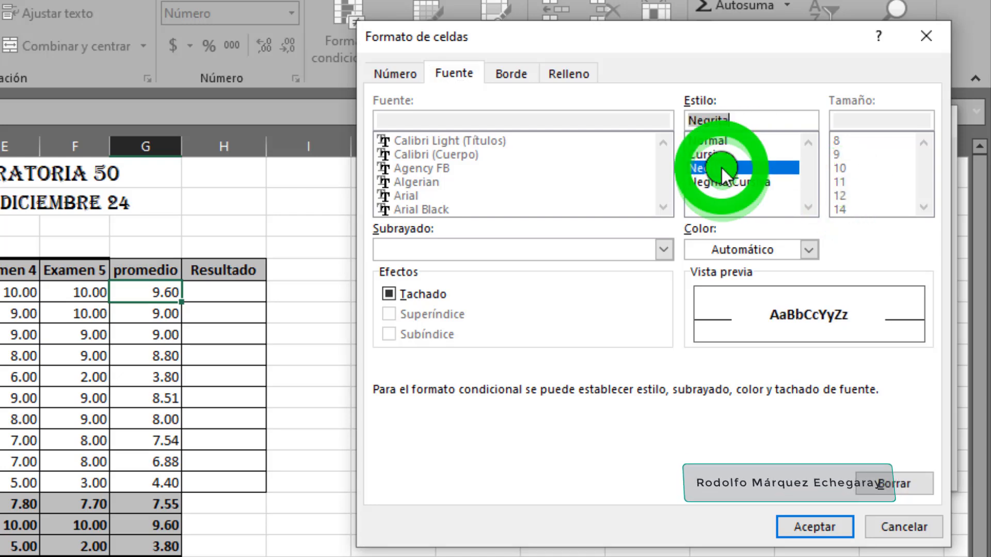
pyautogui.click(581, 70)
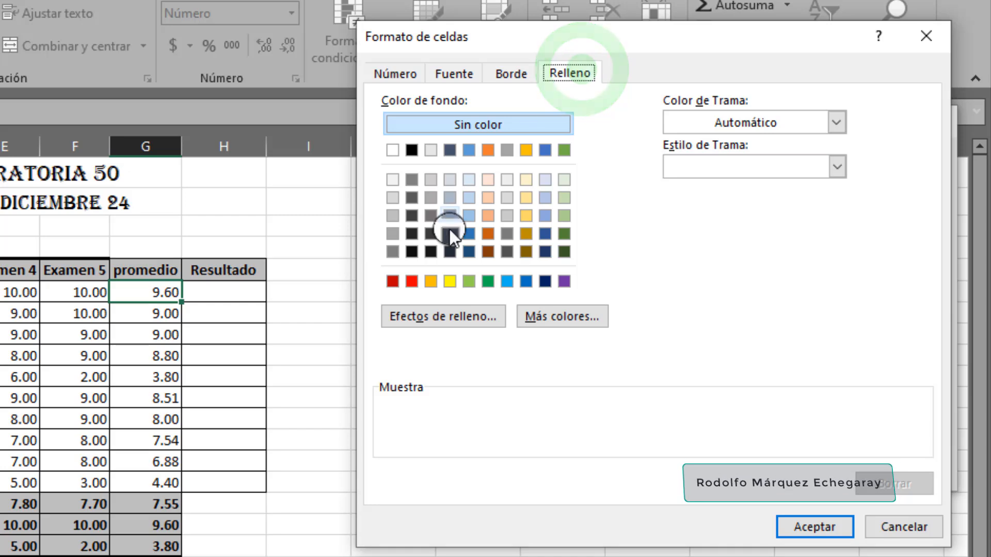
pyautogui.click(450, 281)
pyautogui.click(825, 525)
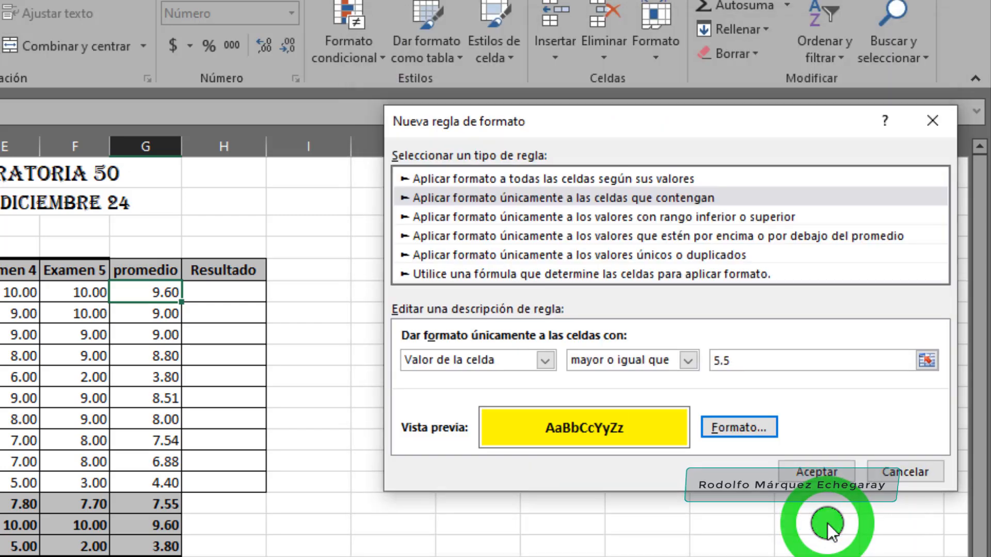
pyautogui.click(821, 467)
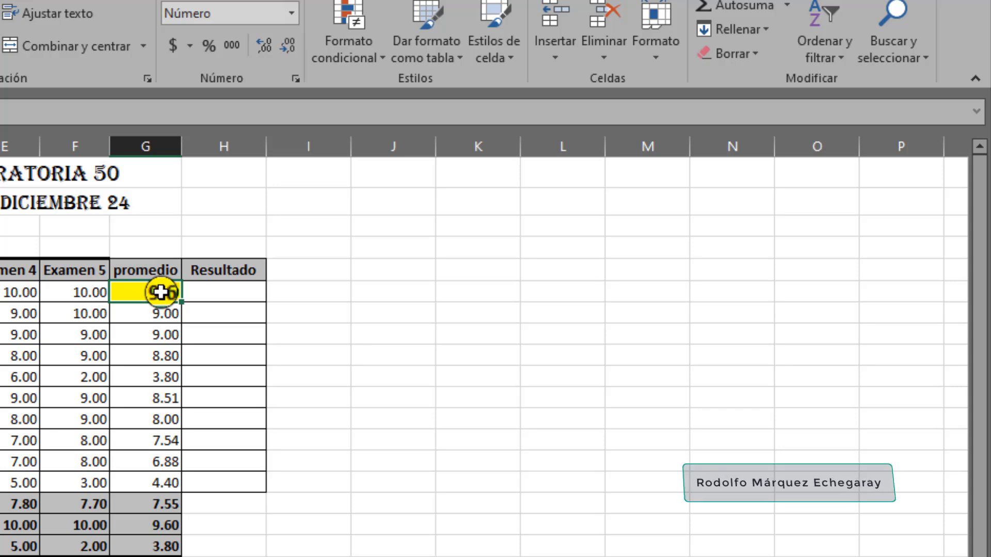
# Add a second conditional formatting rule to G6 through the rules manager, for cell values "menor que" 5.5
pyautogui.click(367, 54)
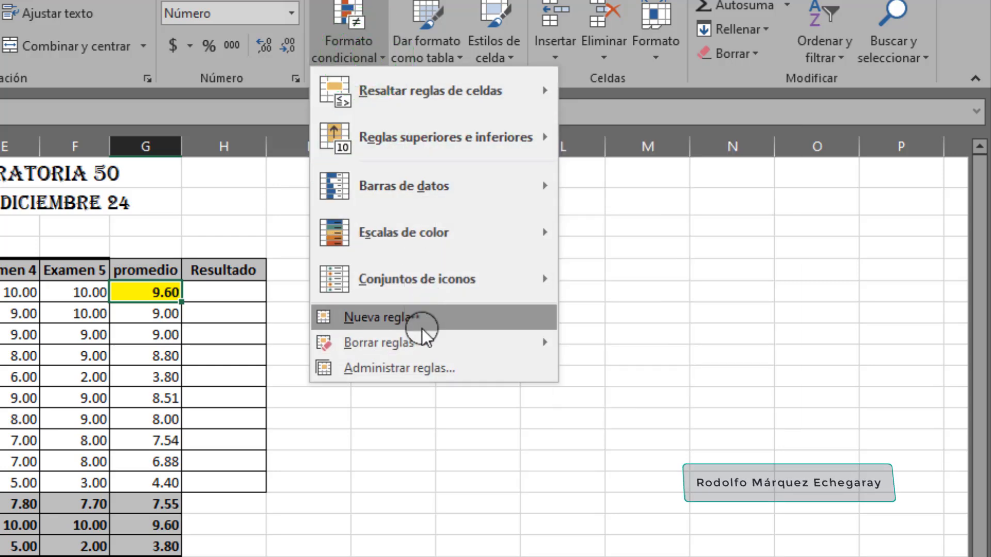
pyautogui.click(421, 369)
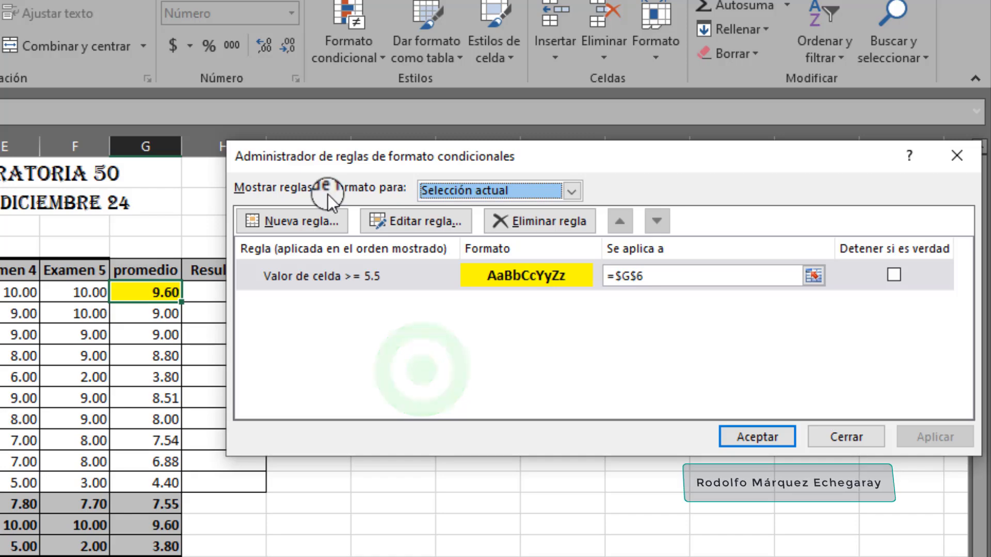
pyautogui.click(318, 227)
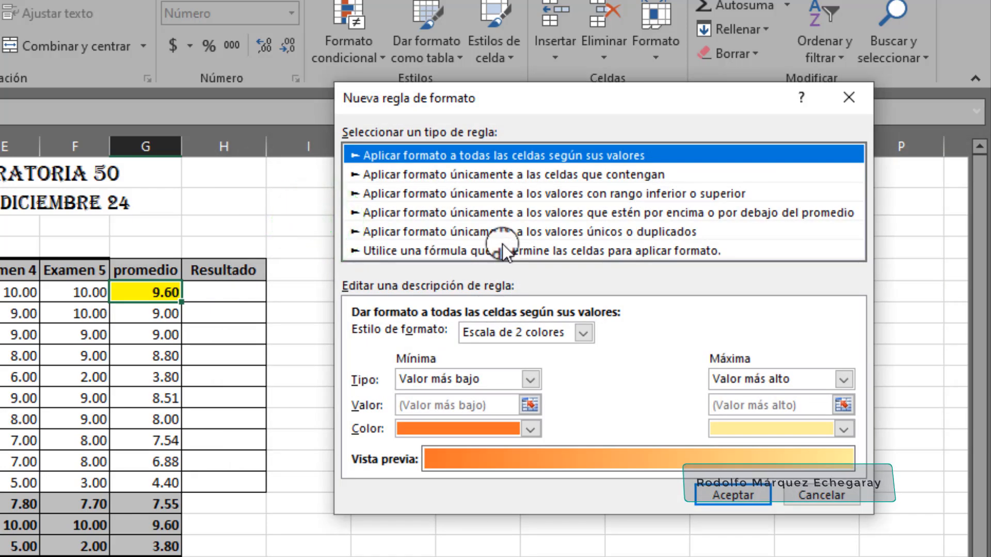
pyautogui.click(483, 175)
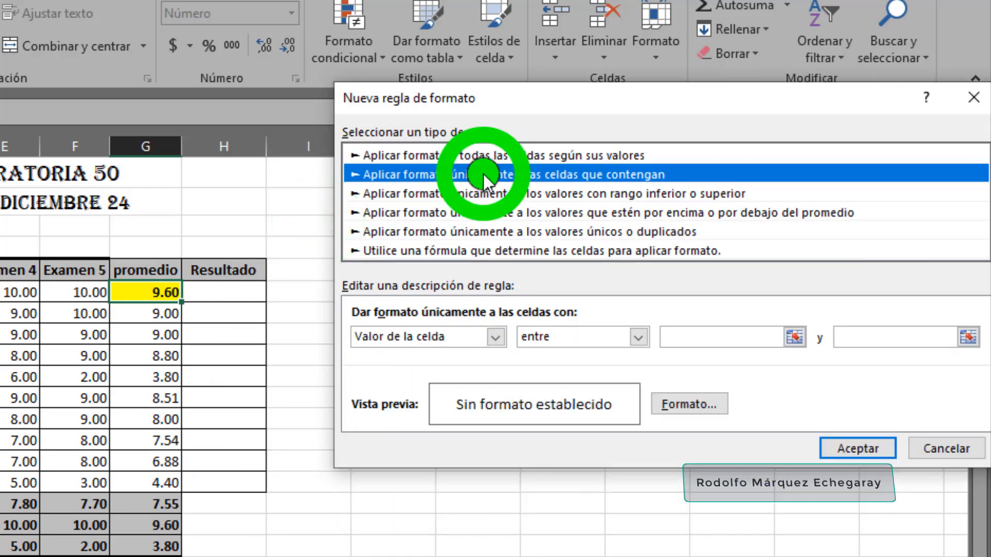
pyautogui.click(640, 335)
pyautogui.click(597, 426)
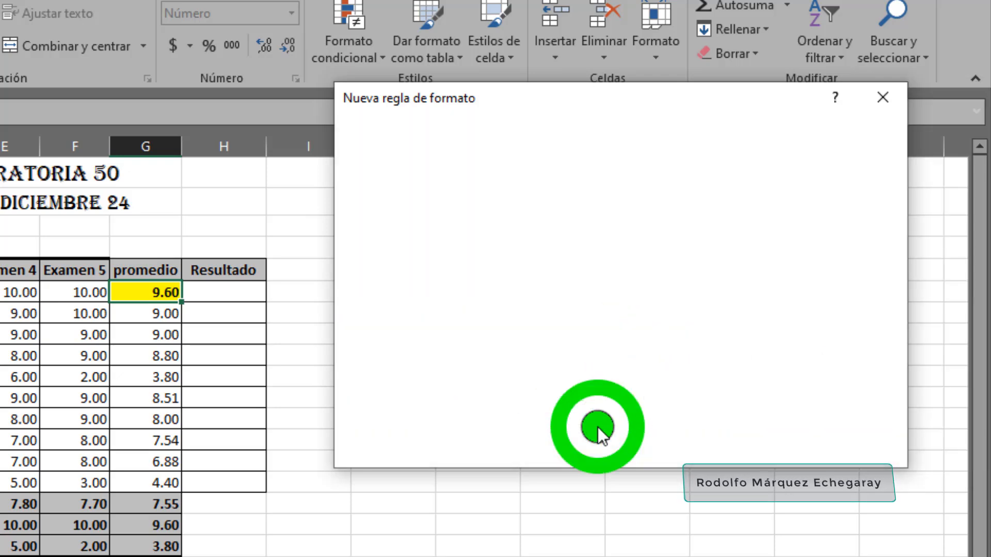
pyautogui.click(753, 339)
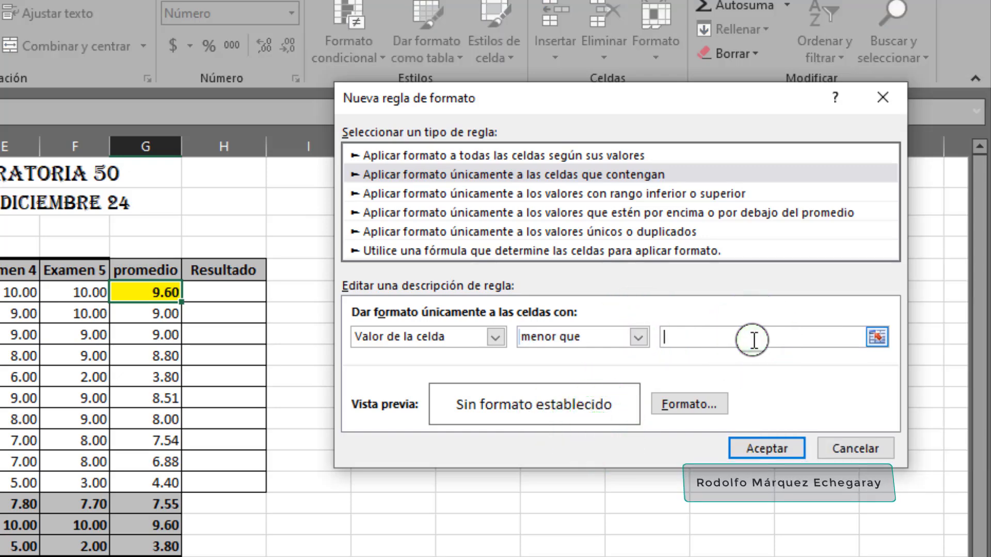
pyautogui.write('5.5')
# Give the second rule a red fill and apply the rules to G6
pyautogui.click(684, 407)
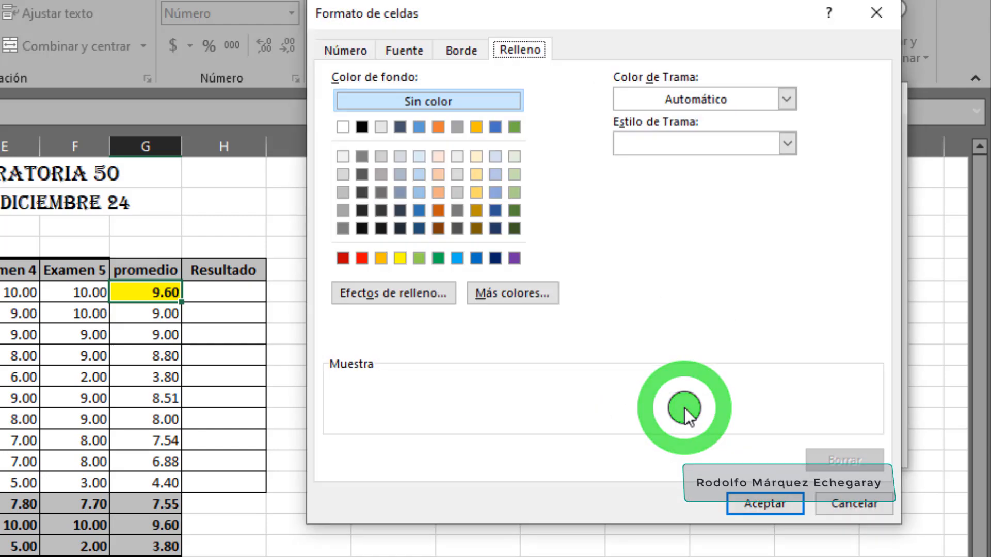
pyautogui.click(362, 258)
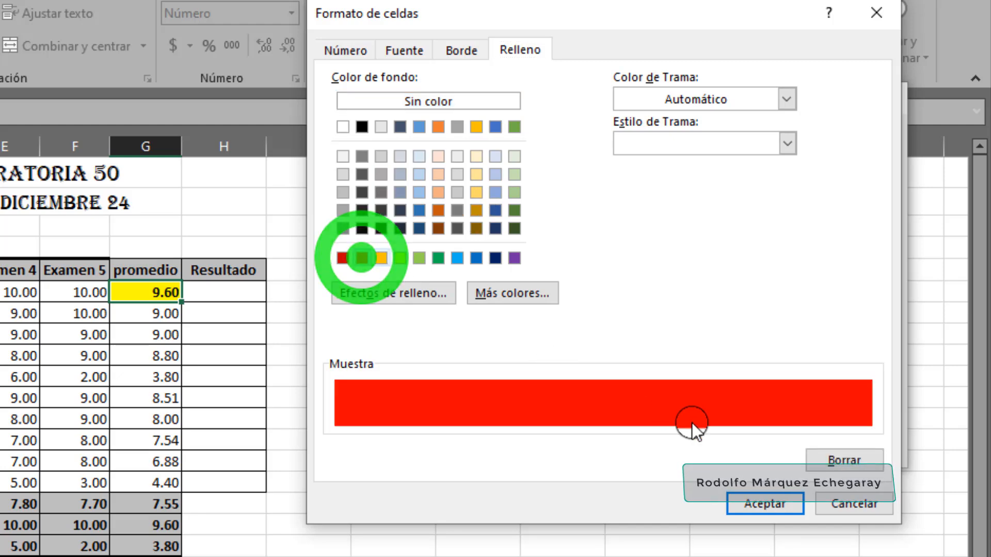
pyautogui.click(744, 502)
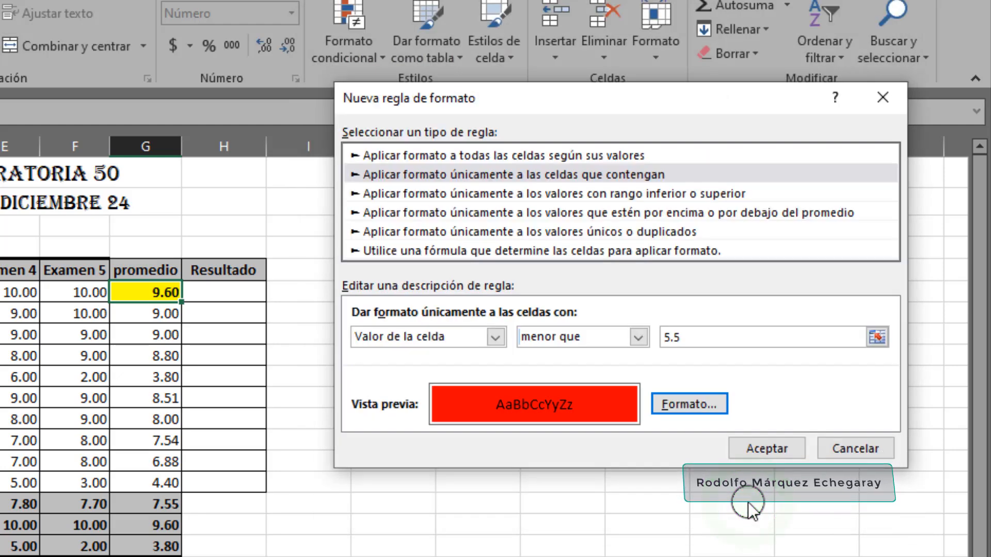
pyautogui.click(764, 449)
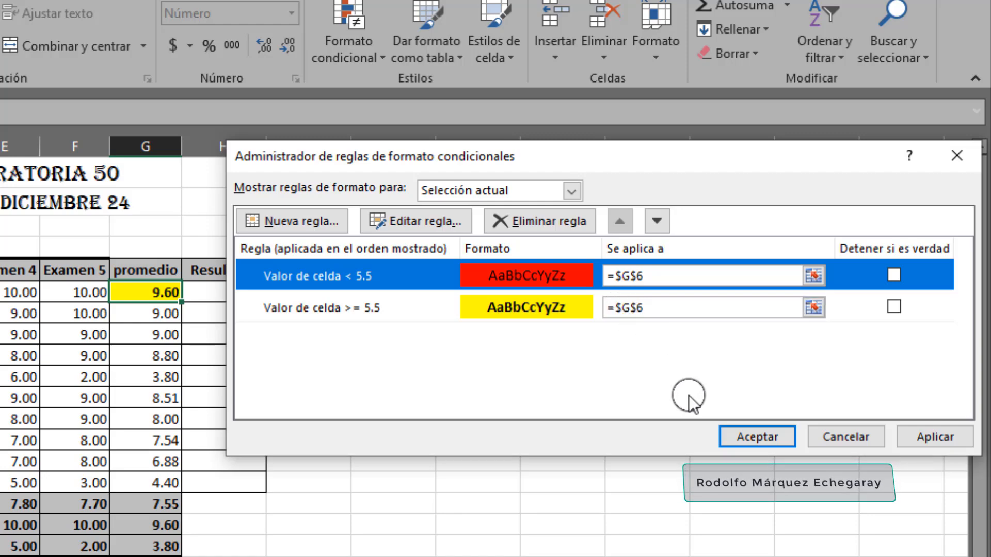
pyautogui.click(727, 433)
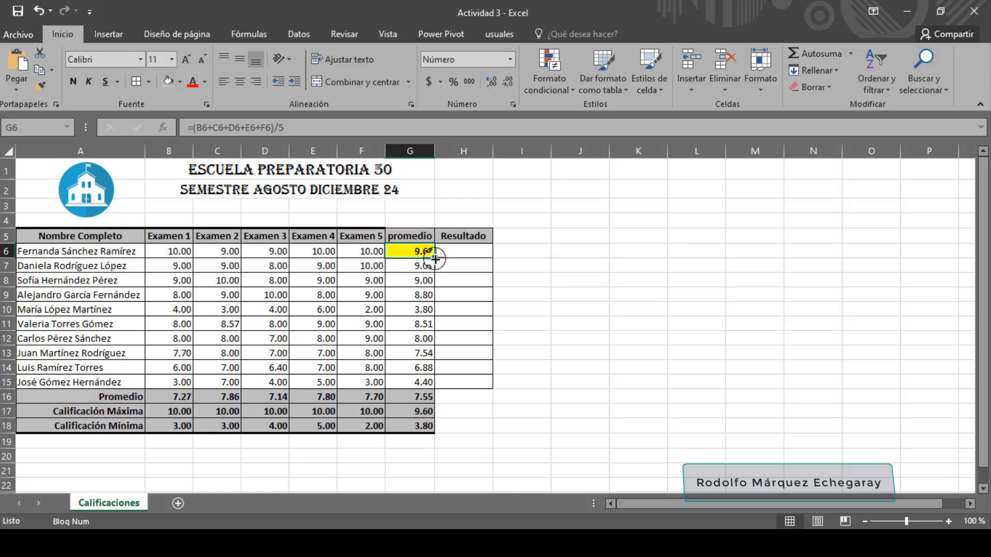
# Fill cell G6 down to G15 to copy its average formula and conditional formatting to every student
pyautogui.moveTo(435, 259); pyautogui.dragTo(438, 385)
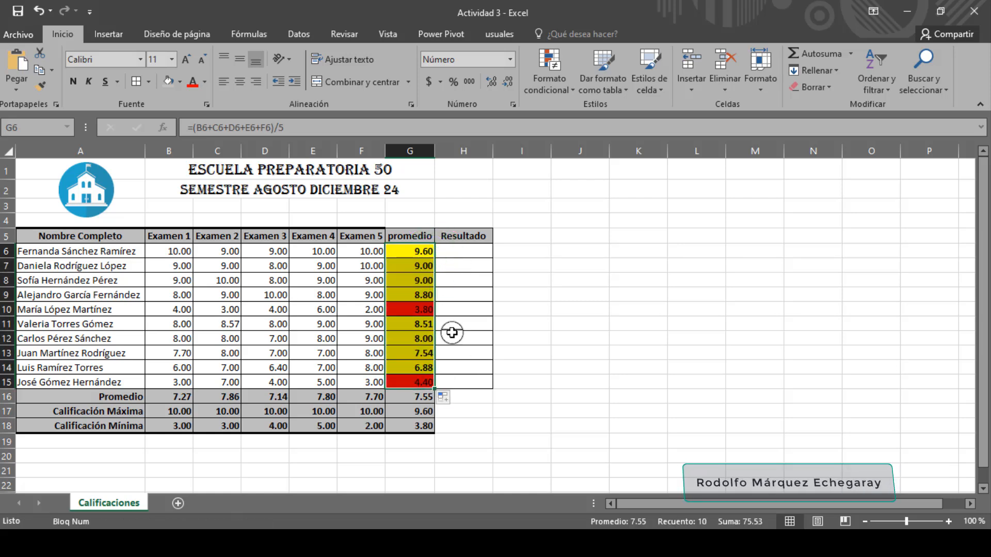
pyautogui.click(431, 309)
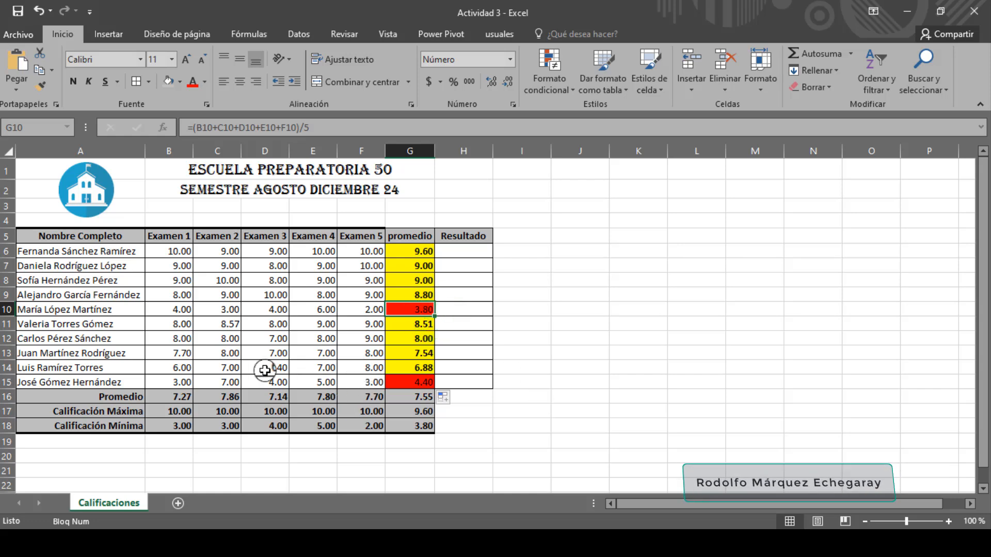
# Set the Examen 1 and Examen 2 grades in B14 and C14 to 3
pyautogui.click(183, 367)
pyautogui.write('3')
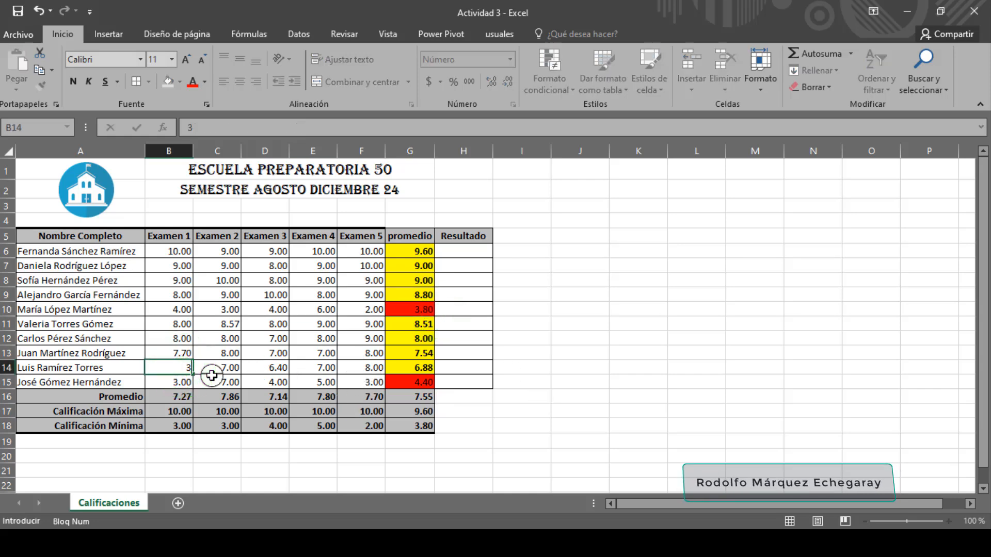
pyautogui.click(211, 374)
pyautogui.press('BackSpace')
pyautogui.write('3')
pyautogui.press('Tab')
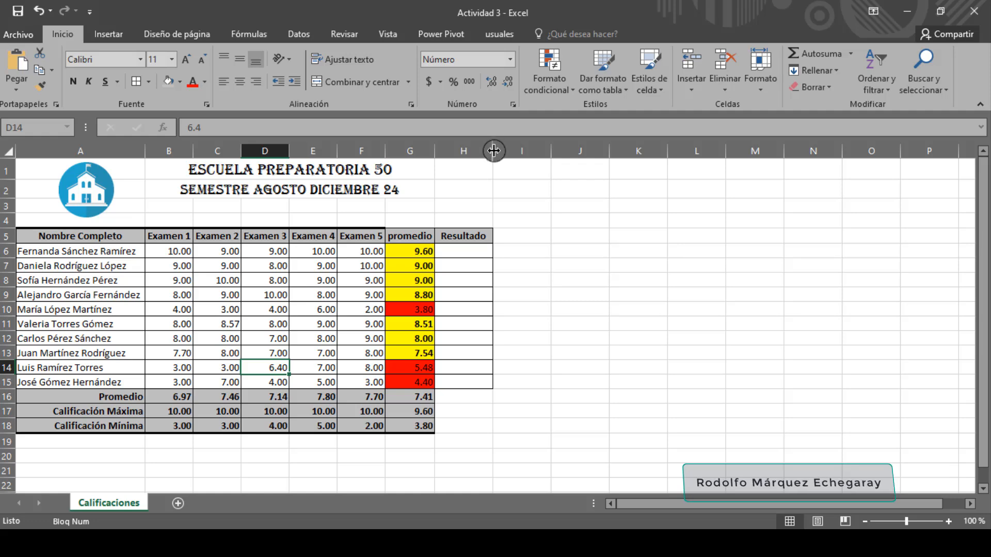
# Widen the Resultado column and enter =SI(G6>=5.5,"Aprobado","Reprobado") in H6
pyautogui.moveTo(493, 151); pyautogui.dragTo(525, 156)
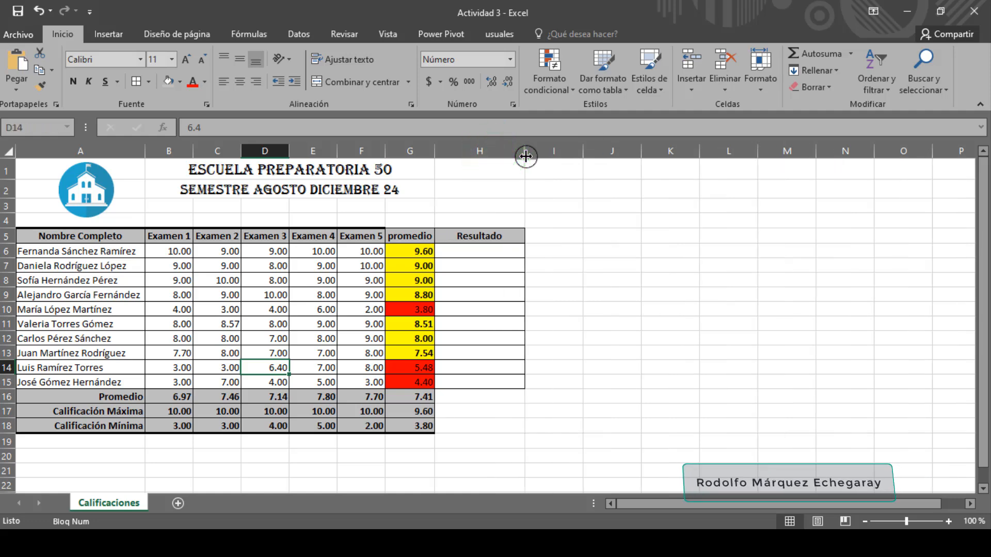
pyautogui.click(483, 251)
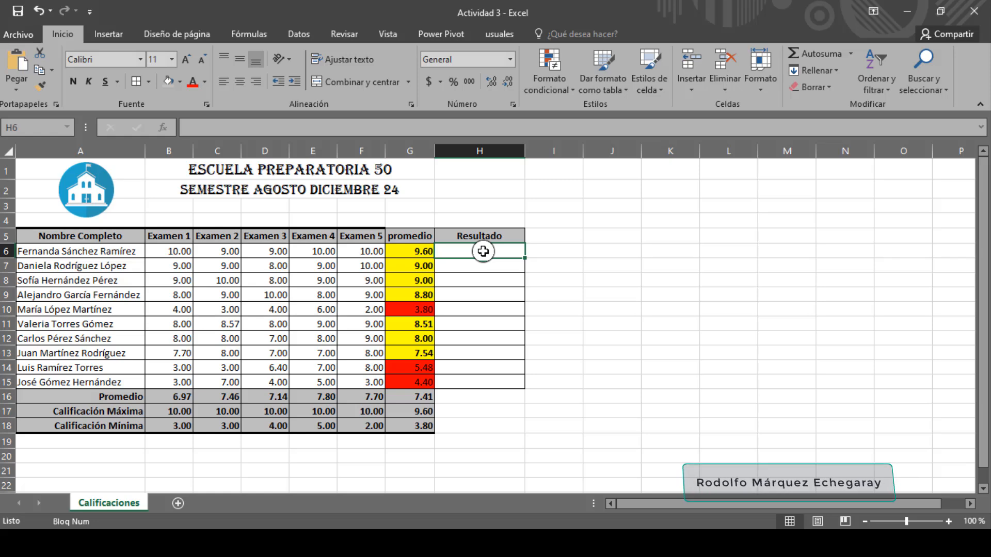
pyautogui.write('=')
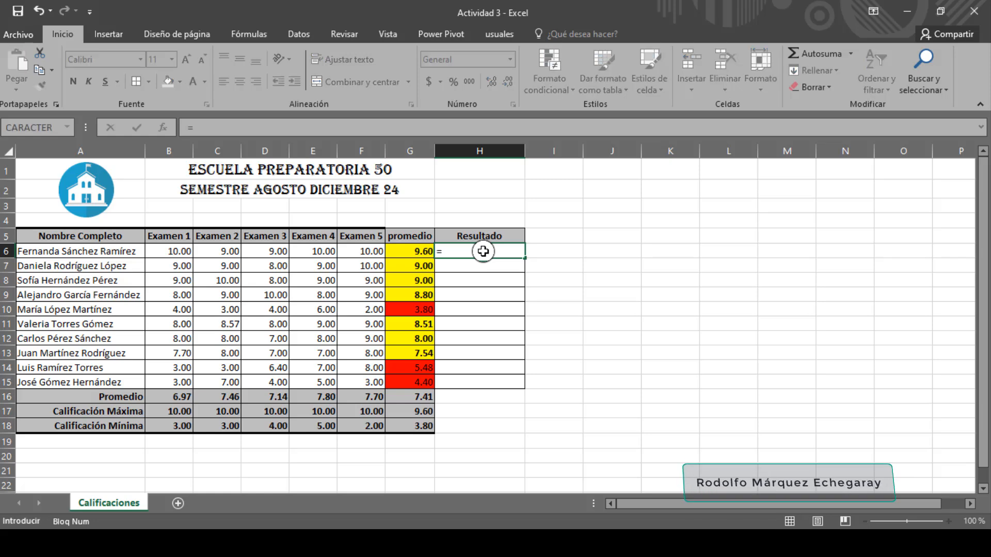
pyautogui.write('si')
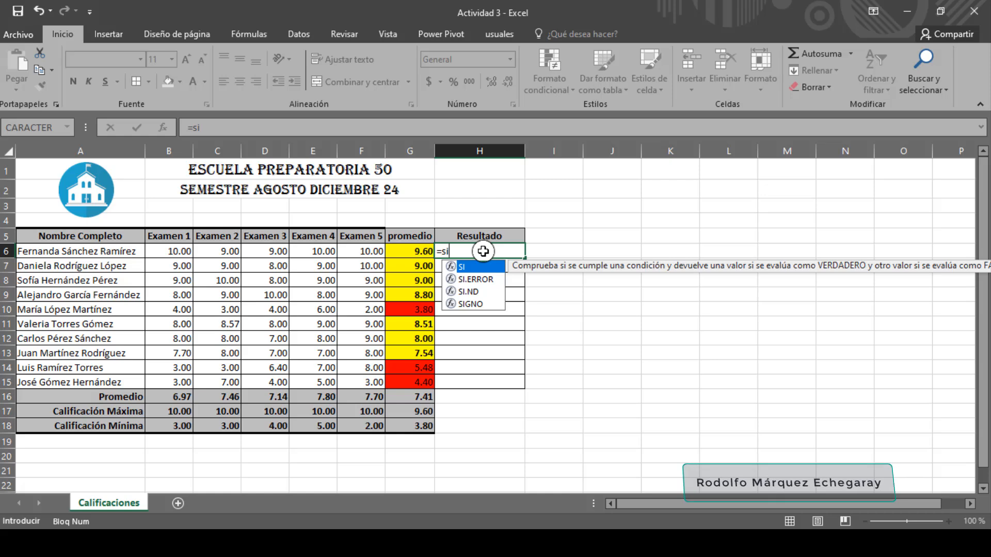
pyautogui.write('(')
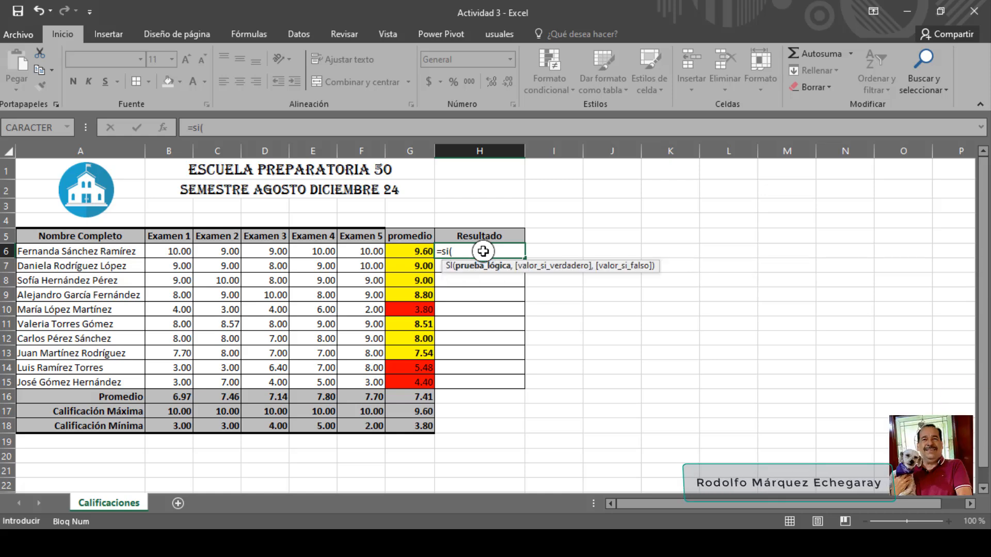
pyautogui.click(418, 251)
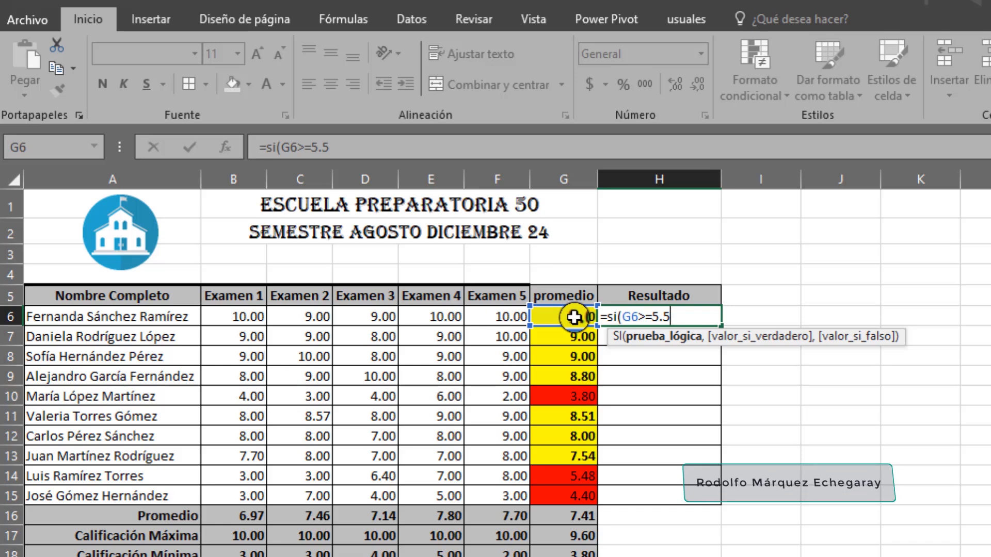
pyautogui.write(',"Aprobado')
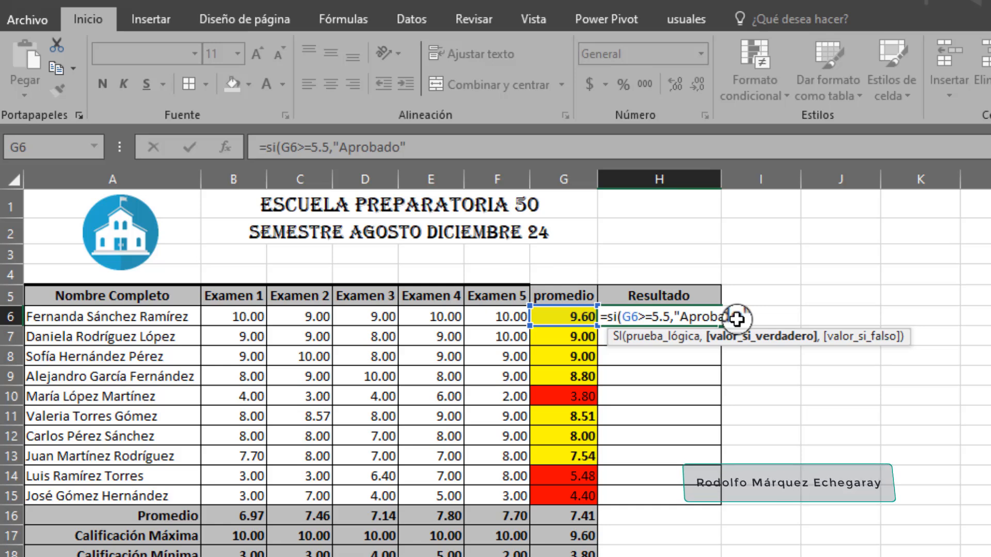
pyautogui.write(',"Reprobado')
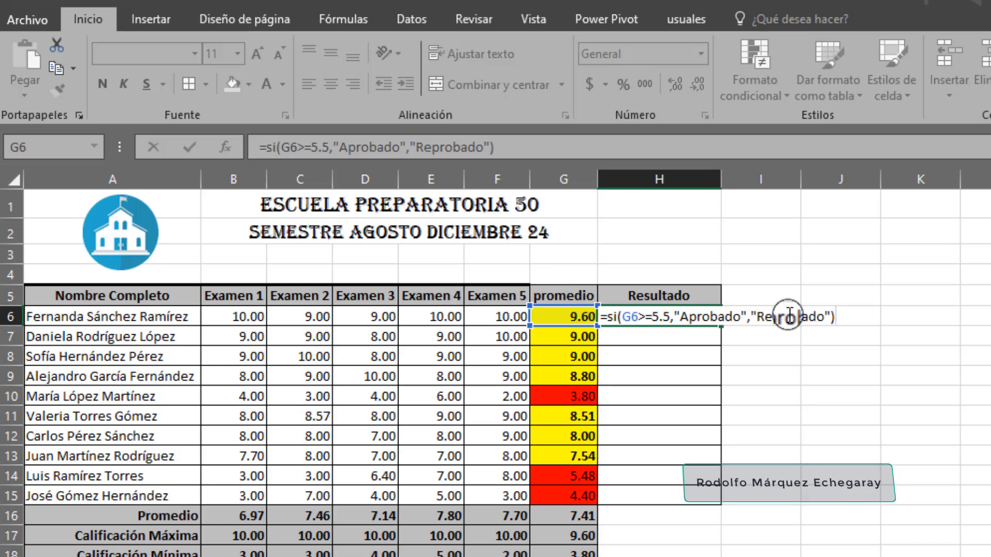
pyautogui.press('Return')
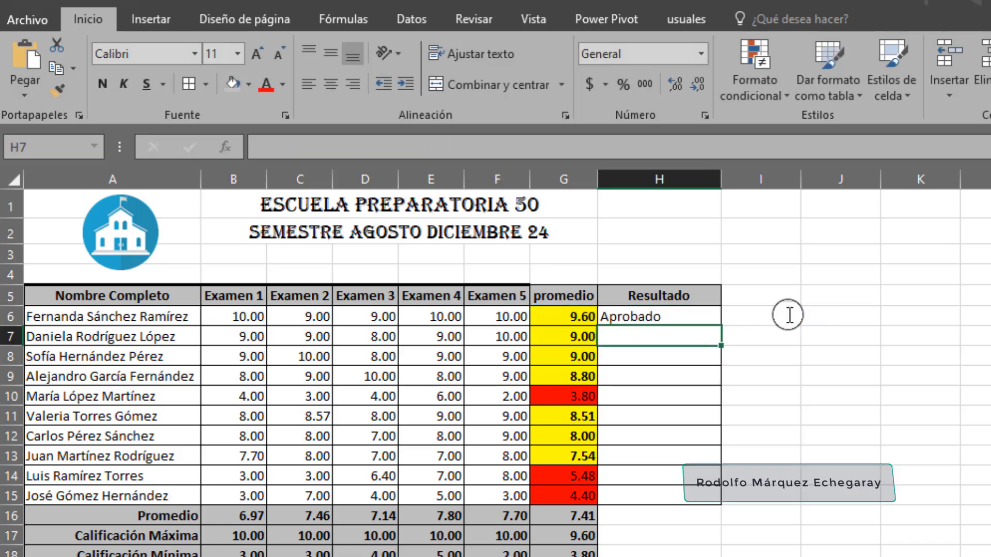
# Fill the SI formula from H6 down to H15 and check the copied formula in H10
pyautogui.click(707, 313)
pyautogui.moveTo(714, 323); pyautogui.dragTo(720, 507)
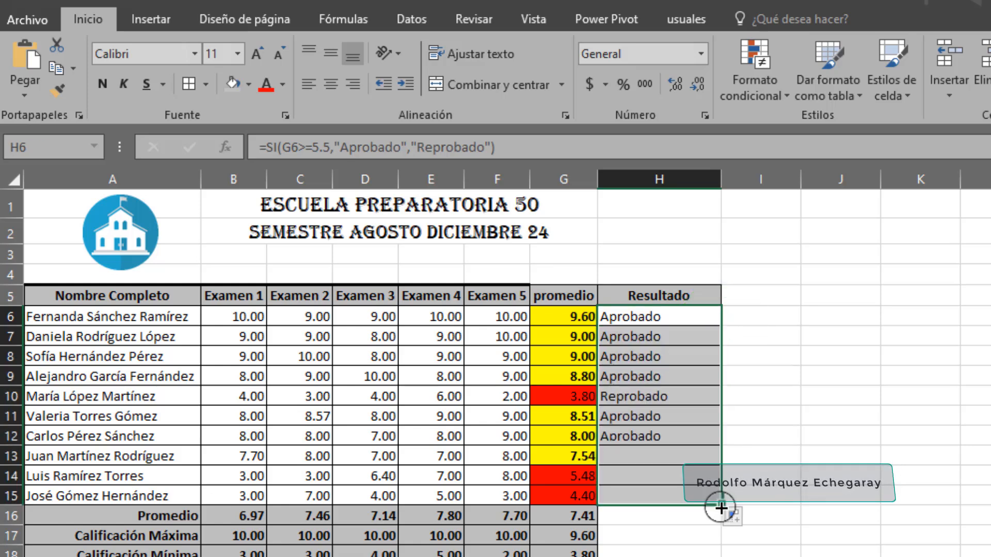
pyautogui.click(651, 319)
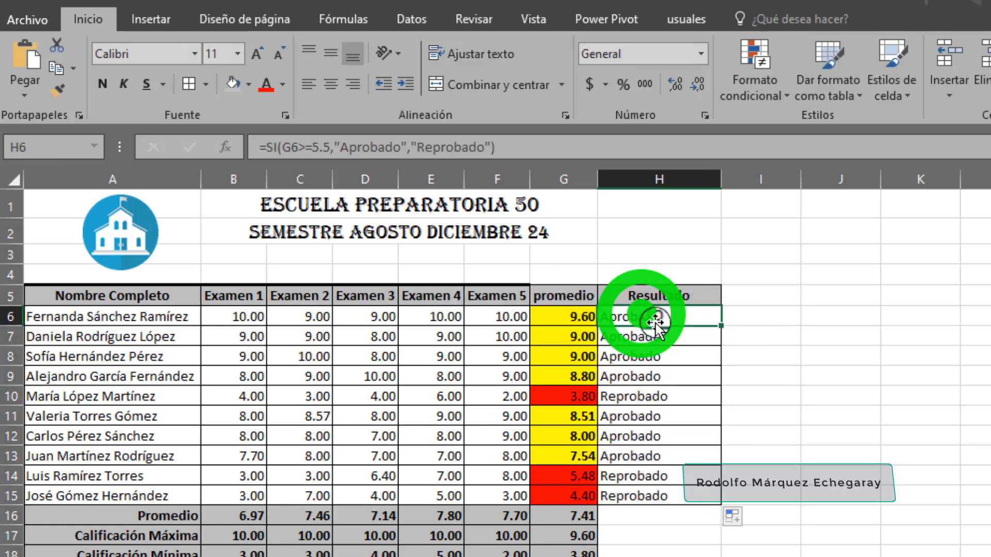
pyautogui.click(651, 397)
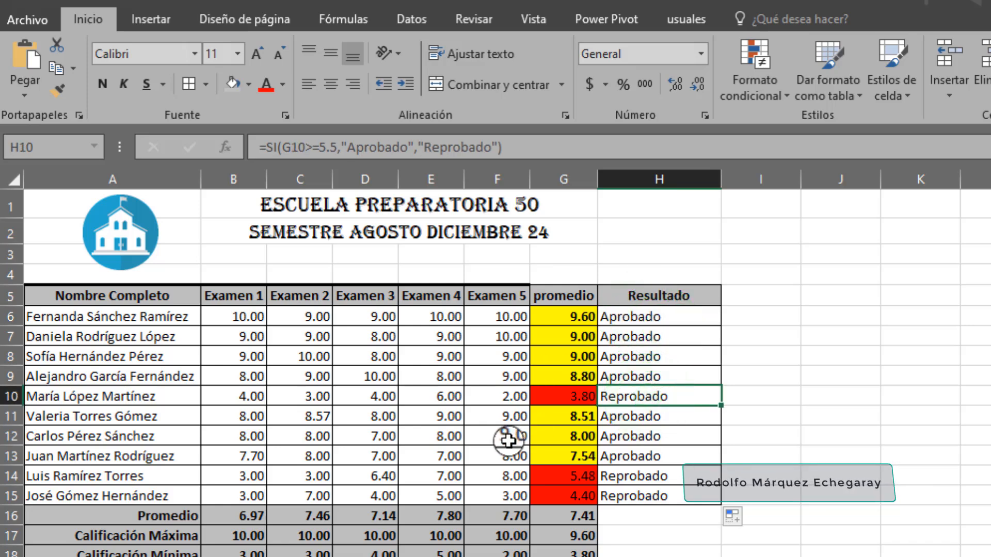
# Set the Examen 1, Examen 2 and Examen 3 grades in B13, C13 and D13 to 3
pyautogui.click(258, 458)
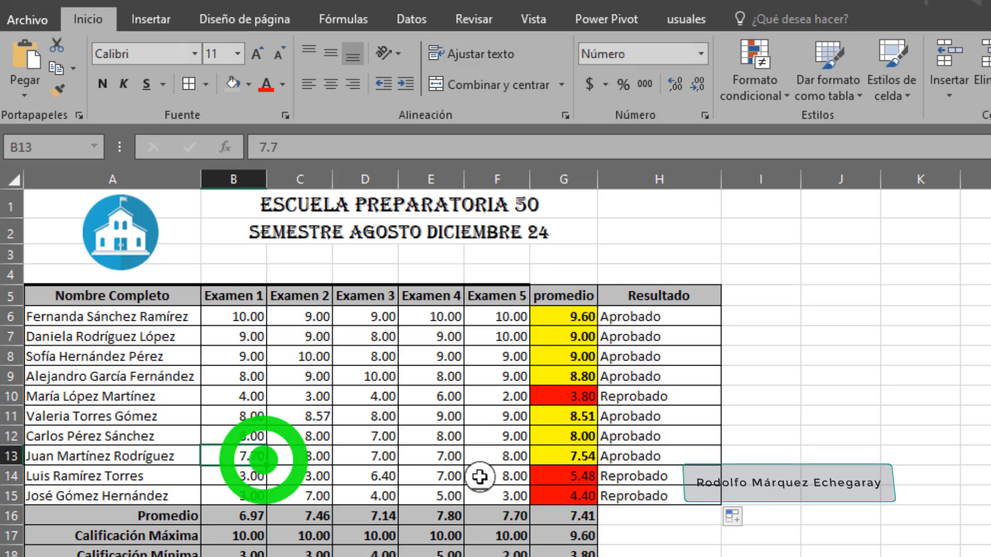
pyautogui.write('3')
pyautogui.press('Tab')
pyautogui.press('Tab')
pyautogui.press('Tab')
pyautogui.press('Tab')
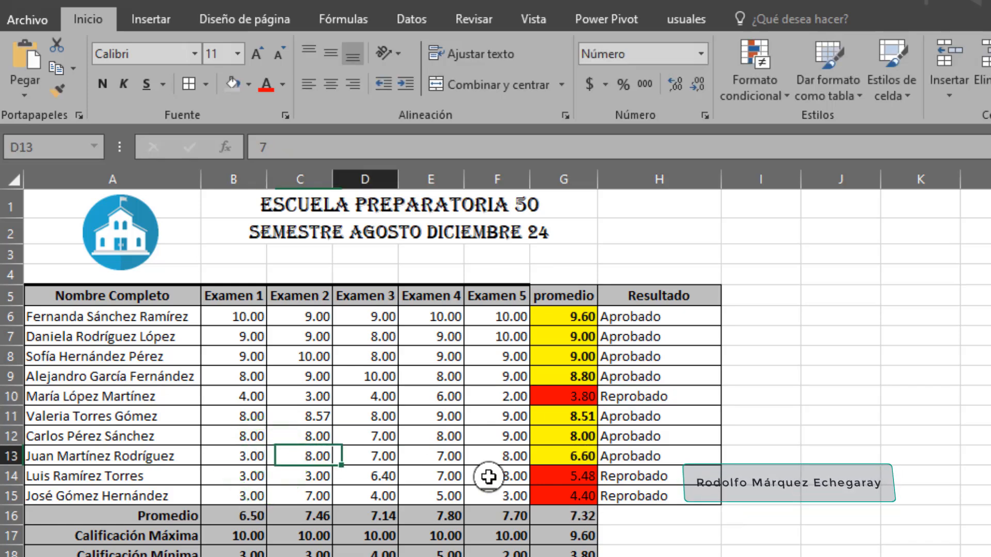
pyautogui.press('Tab')
pyautogui.press('Tab')
pyautogui.press('Left')
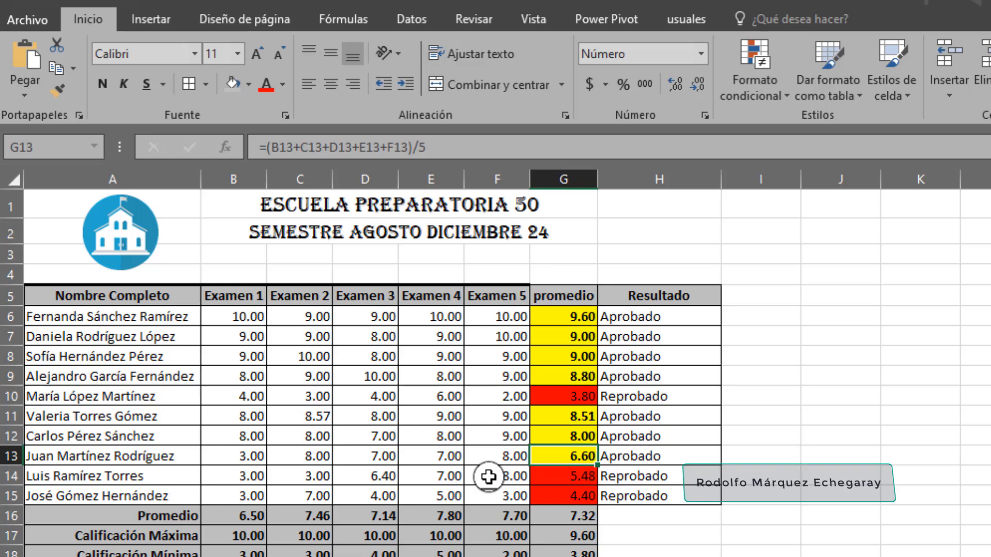
pyautogui.press('Right')
pyautogui.press('Left')
pyautogui.press('Left')
pyautogui.press('Left')
pyautogui.press('Left')
pyautogui.press('Left')
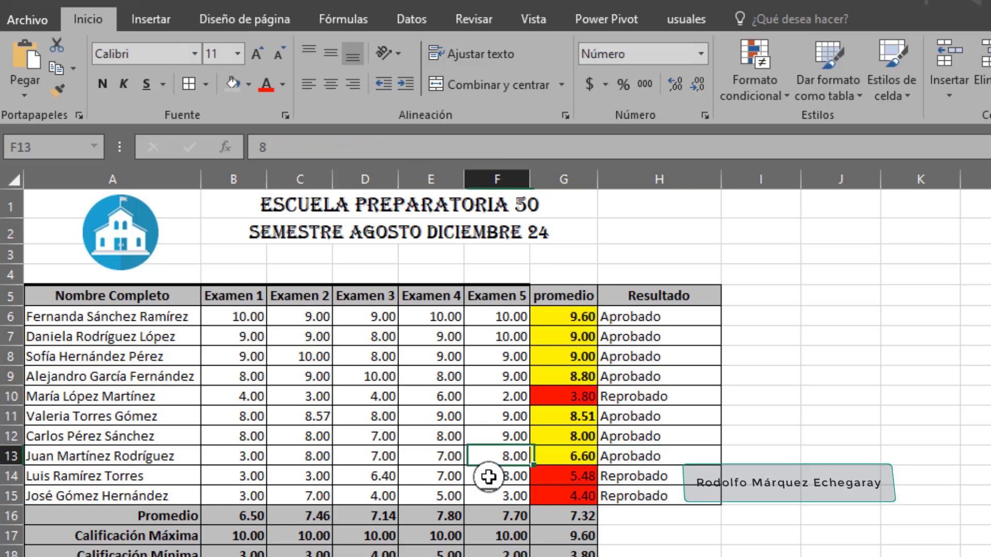
pyautogui.press('Tab')
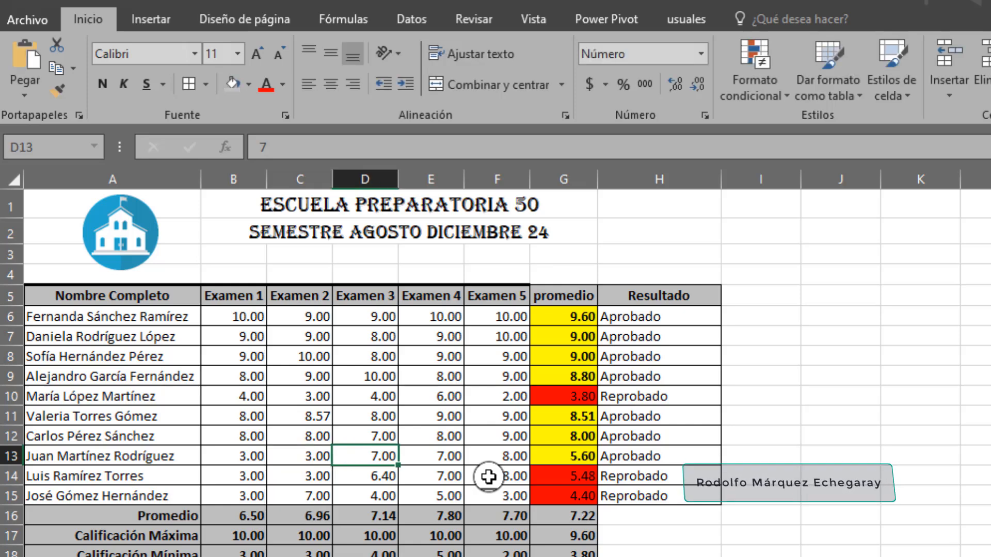
pyautogui.press('Tab')
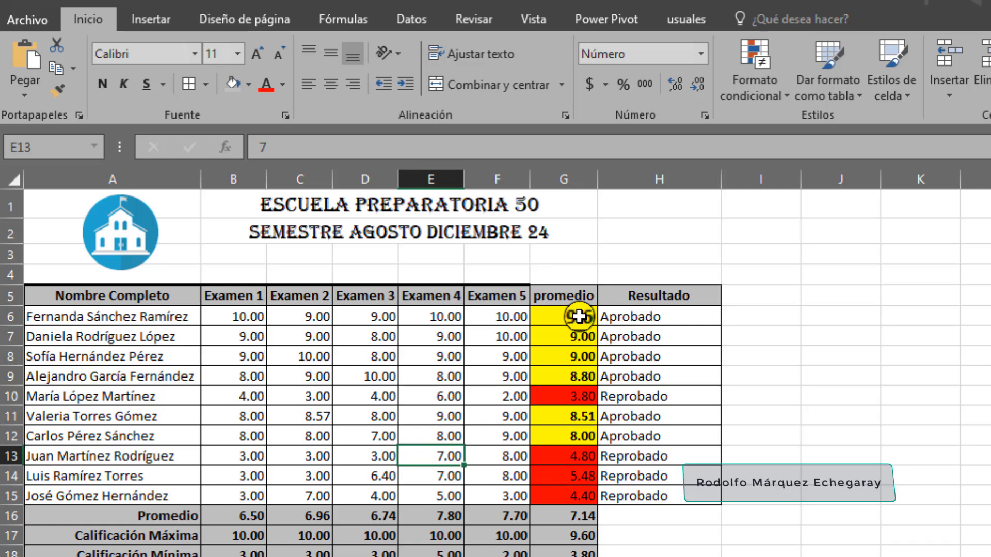
# Create a conditional formatting rule on H6 for cells whose "Texto específico" "que contiene" Aprobado
pyautogui.click(653, 314)
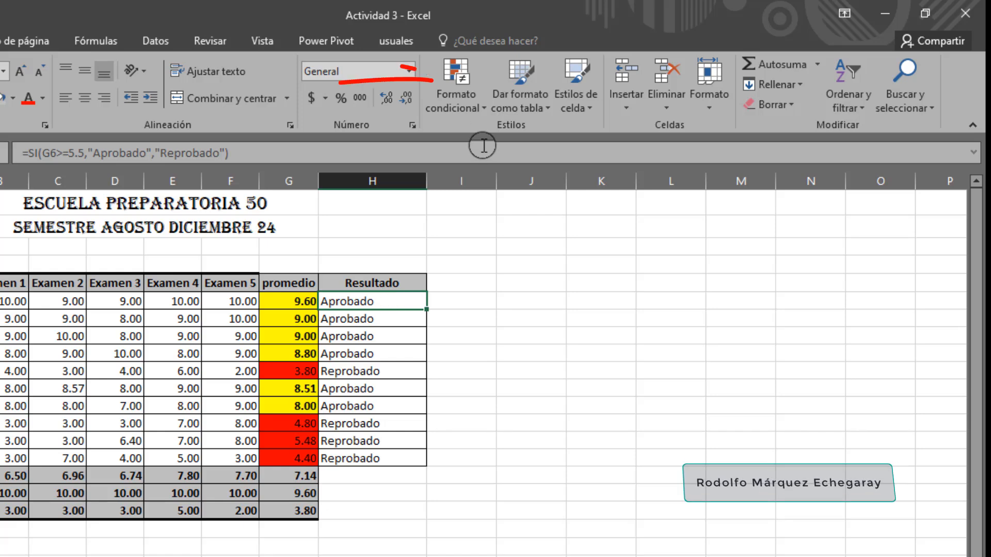
pyautogui.click(475, 106)
pyautogui.click(498, 325)
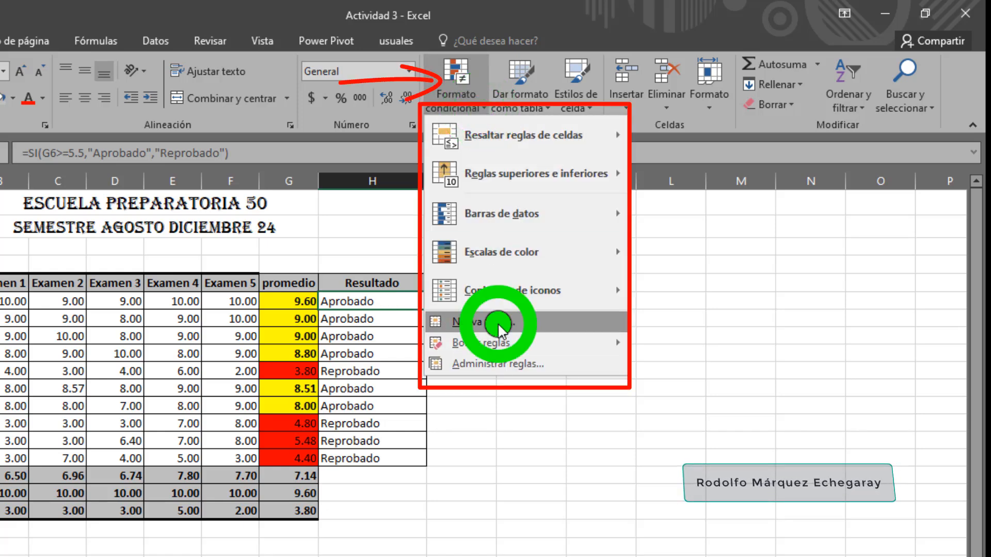
pyautogui.click(499, 205)
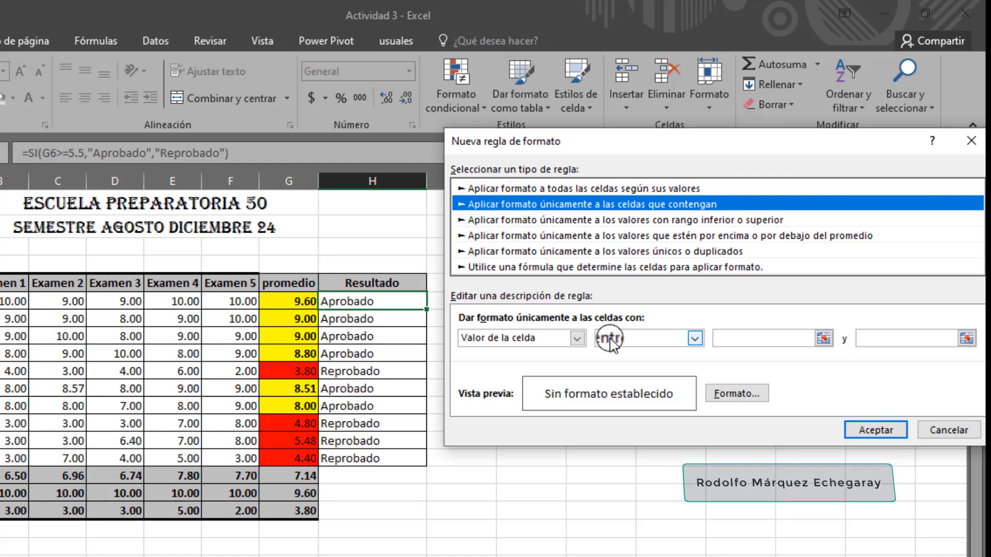
pyautogui.click(576, 339)
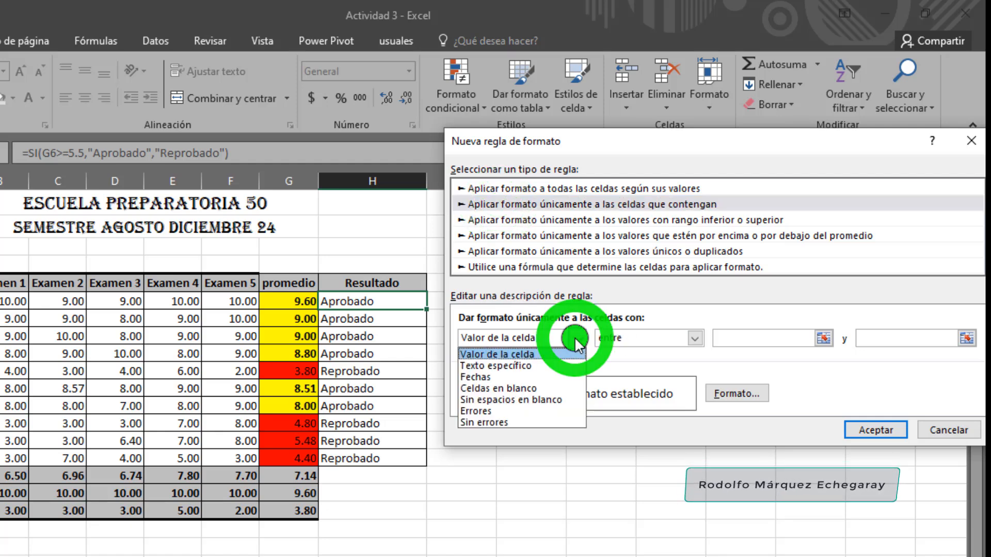
pyautogui.click(548, 365)
pyautogui.click(736, 341)
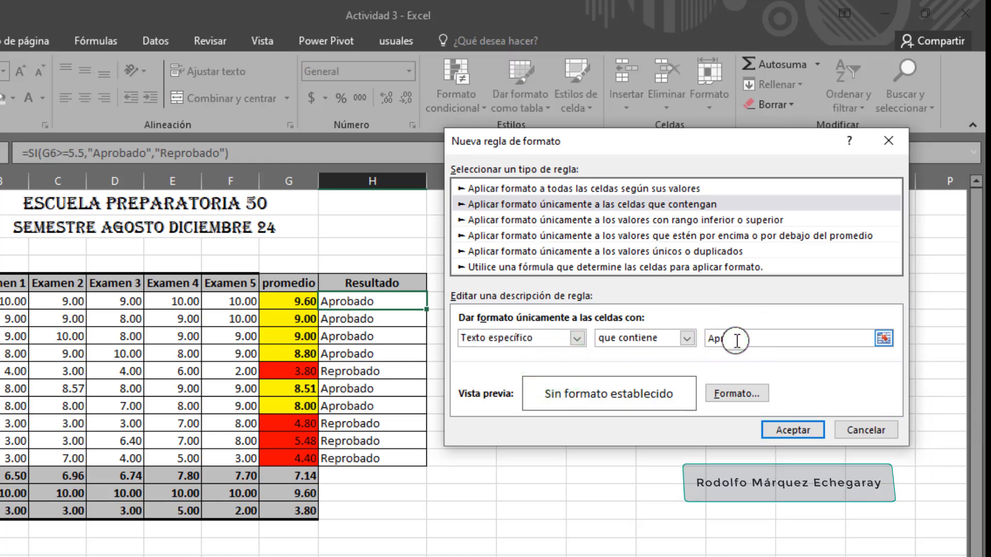
pyautogui.write('Aprobado')
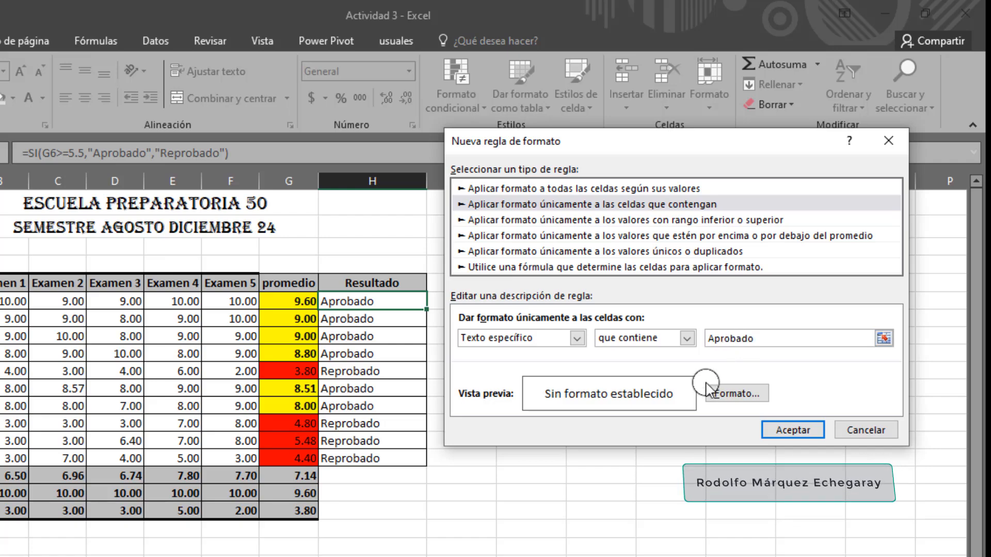
# Give the Aprobado rule a yellow fill and apply it to H6
pyautogui.click(729, 393)
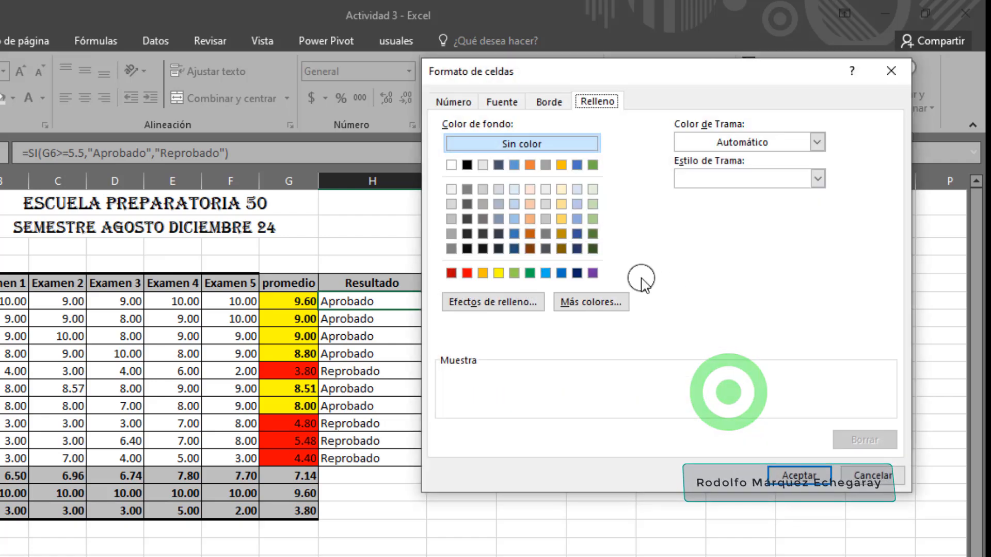
pyautogui.click(497, 273)
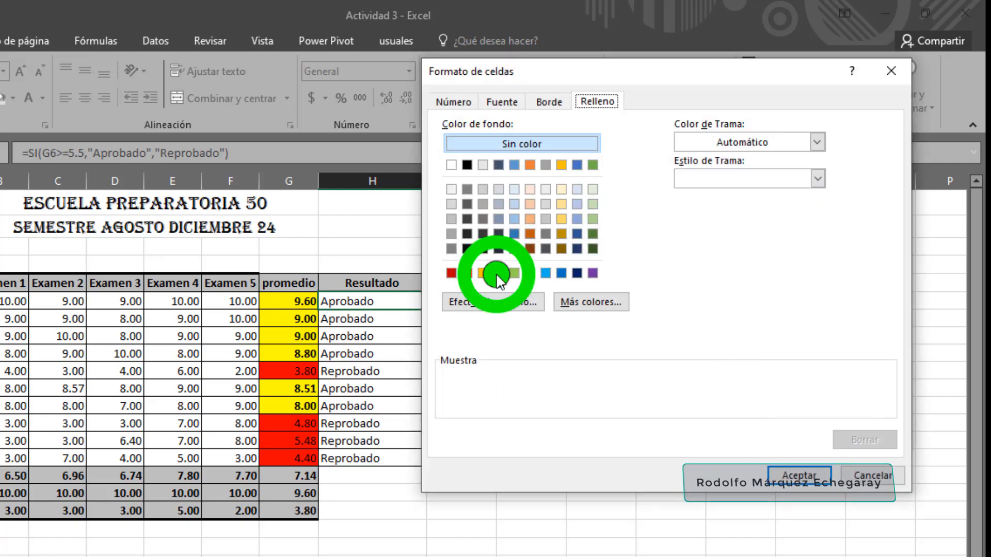
pyautogui.click(798, 475)
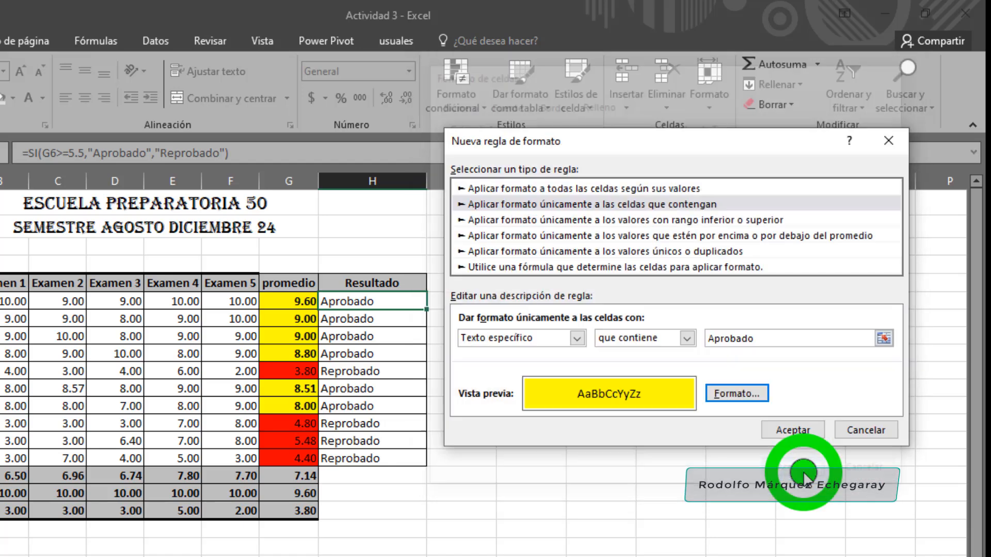
pyautogui.click(791, 430)
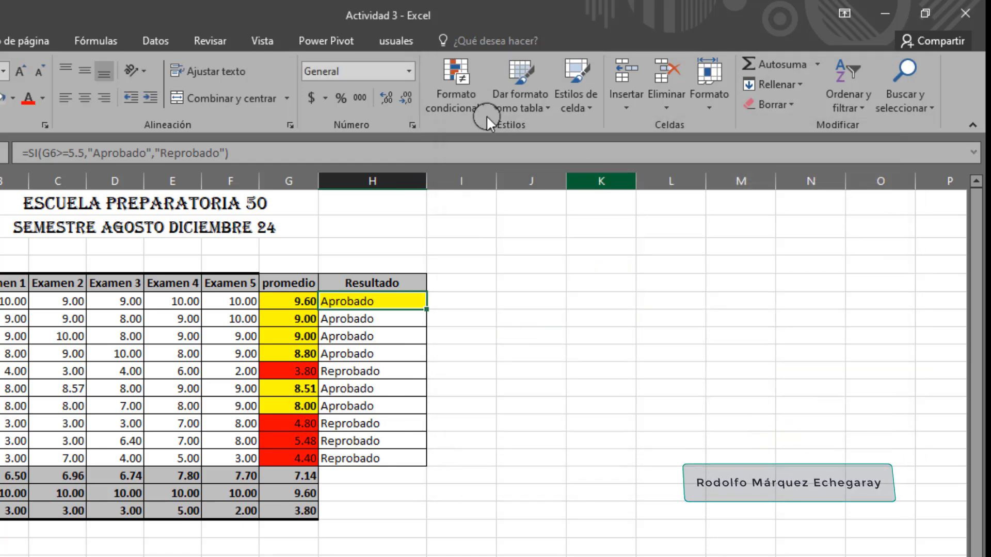
# Create a second conditional formatting rule on H6 for cells whose "Texto específico" "que contiene" Reprobado
pyautogui.click(472, 99)
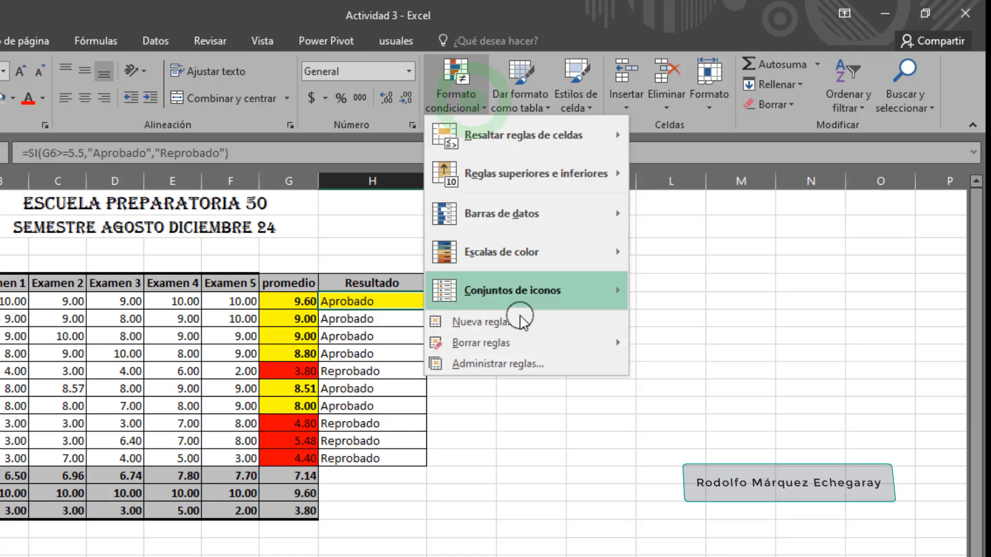
pyautogui.click(516, 364)
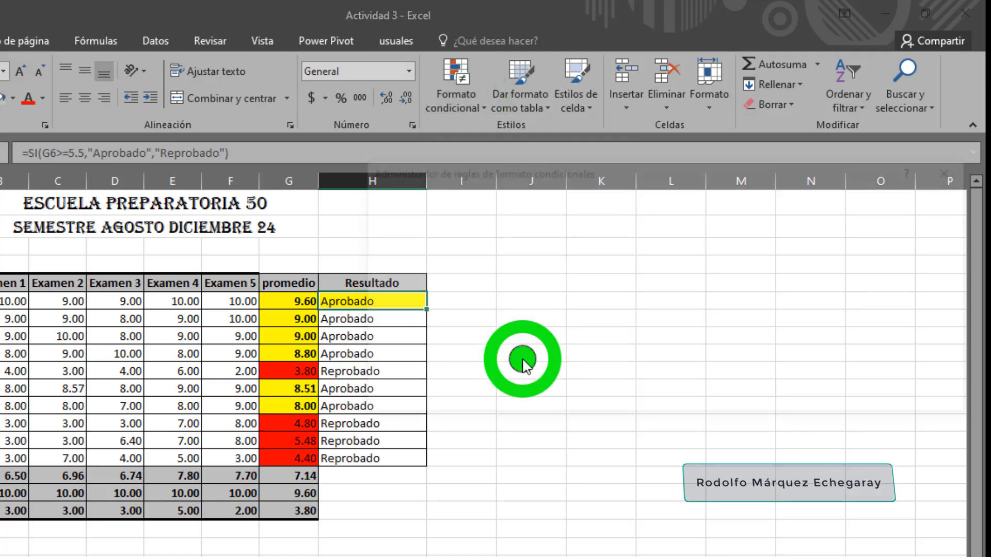
pyautogui.click(428, 226)
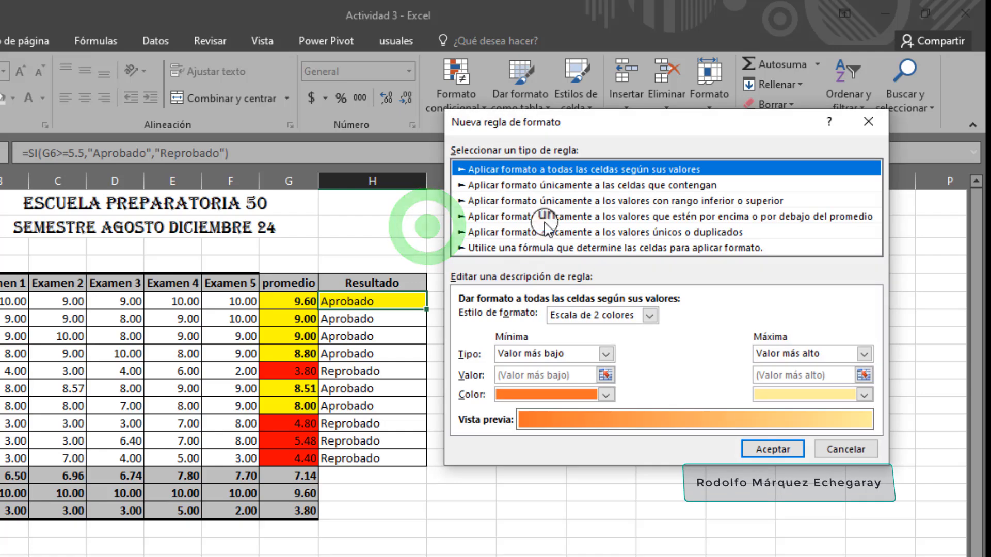
pyautogui.click(538, 184)
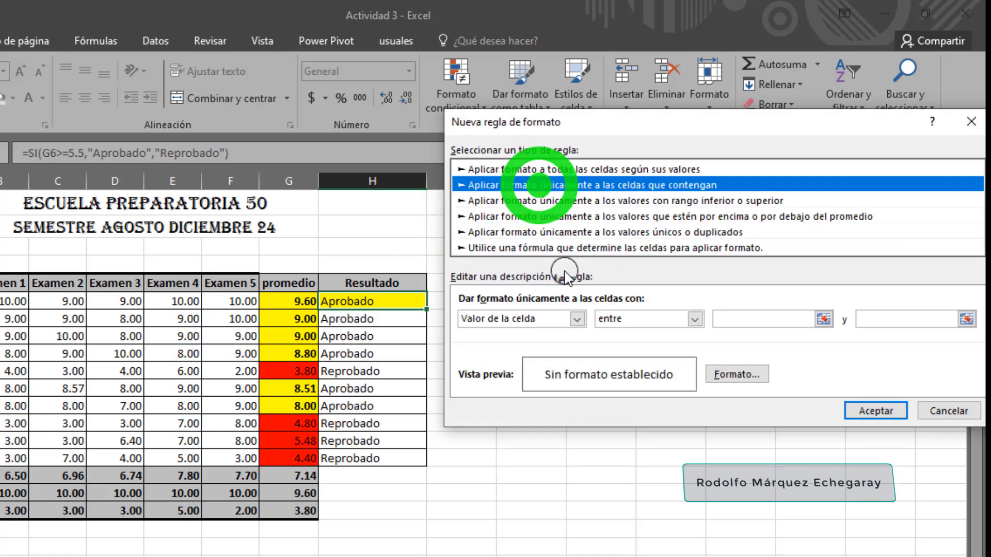
pyautogui.click(577, 318)
pyautogui.click(537, 347)
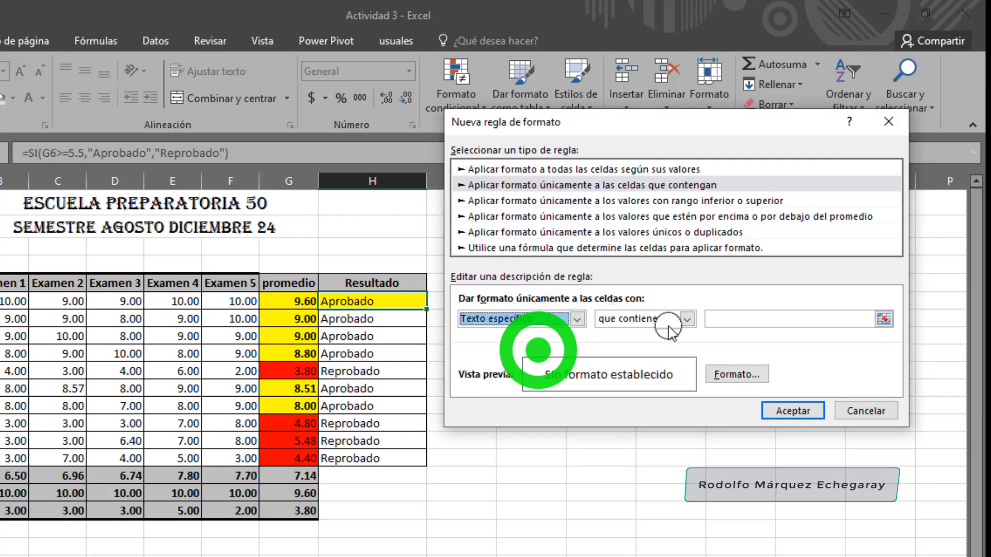
pyautogui.click(723, 316)
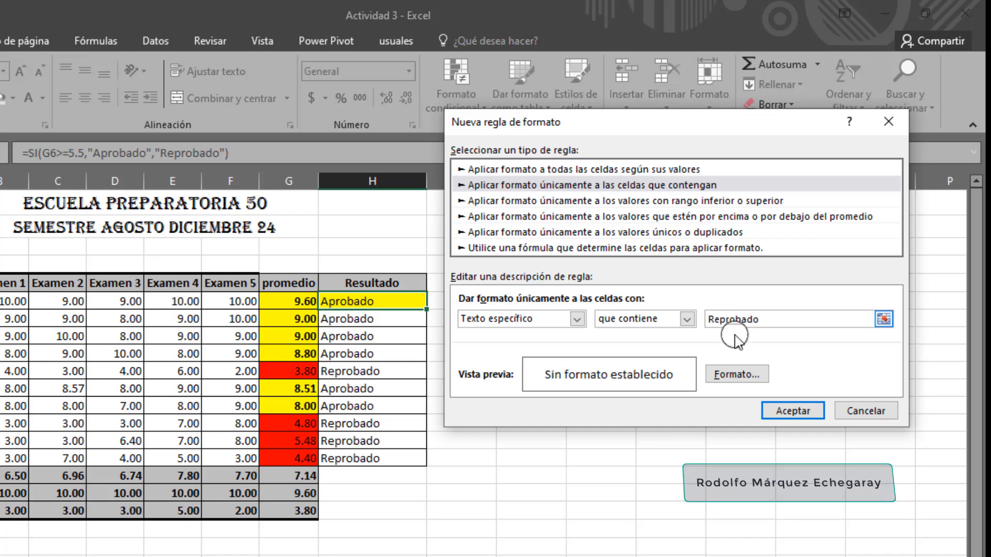
# Give the Reprobado rule a red fill and apply it to H6
pyautogui.click(736, 374)
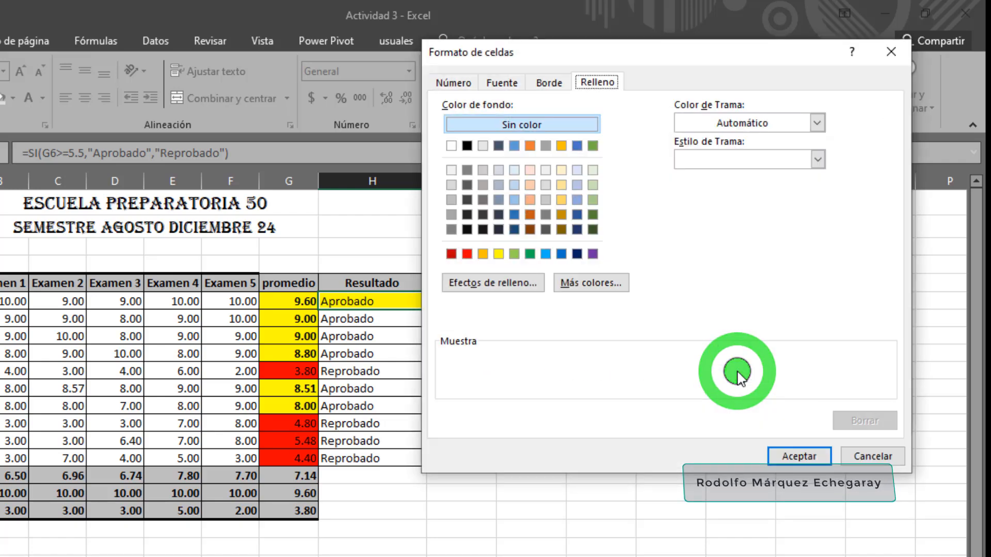
pyautogui.click(467, 253)
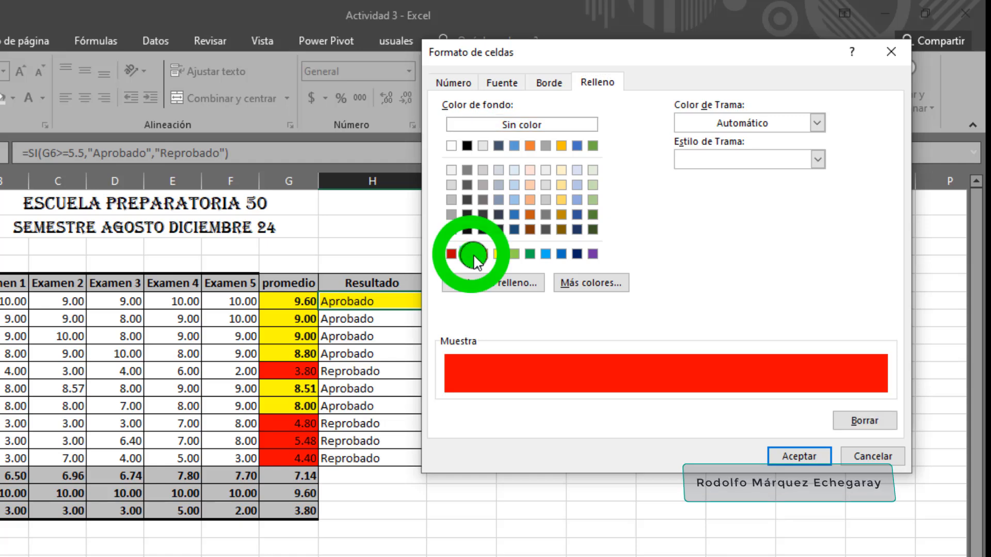
pyautogui.click(802, 455)
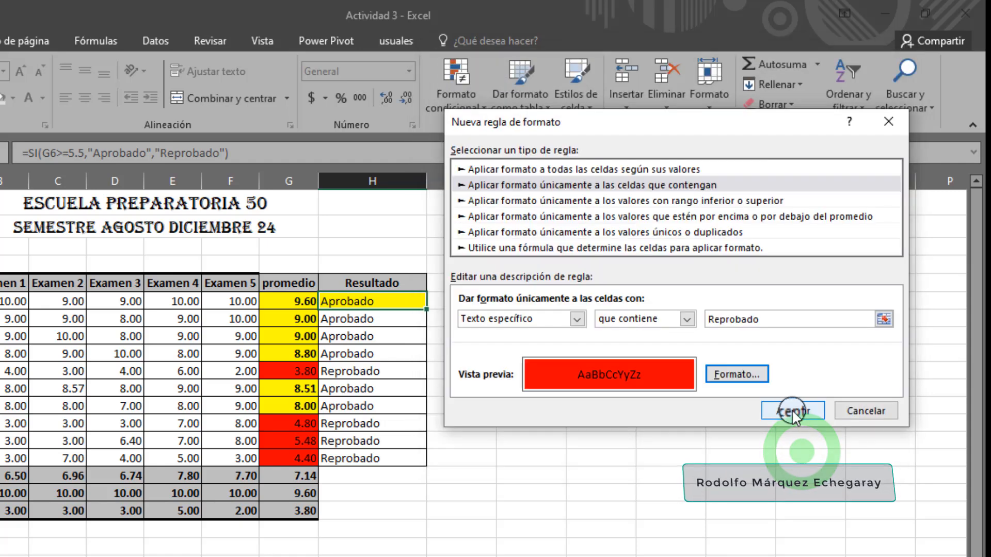
pyautogui.click(797, 412)
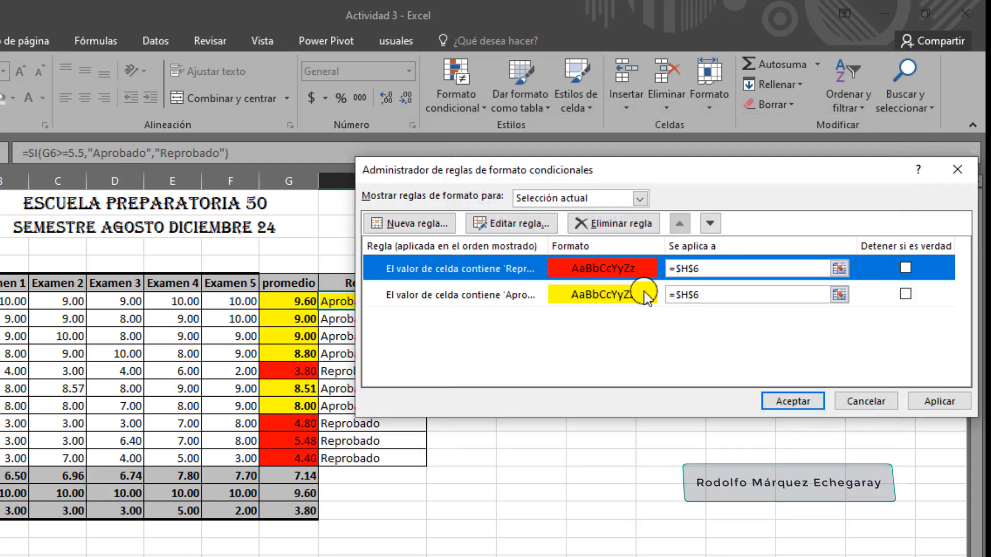
pyautogui.click(794, 399)
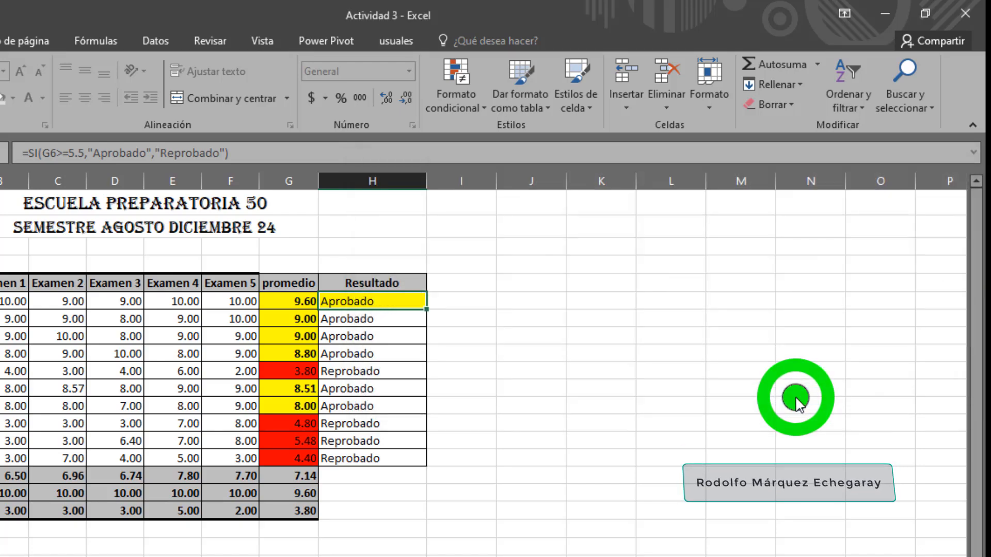
# Fill H6 down to H15 so the Resultado column gets both conditional formatting rules
pyautogui.moveTo(426, 309); pyautogui.dragTo(421, 461)
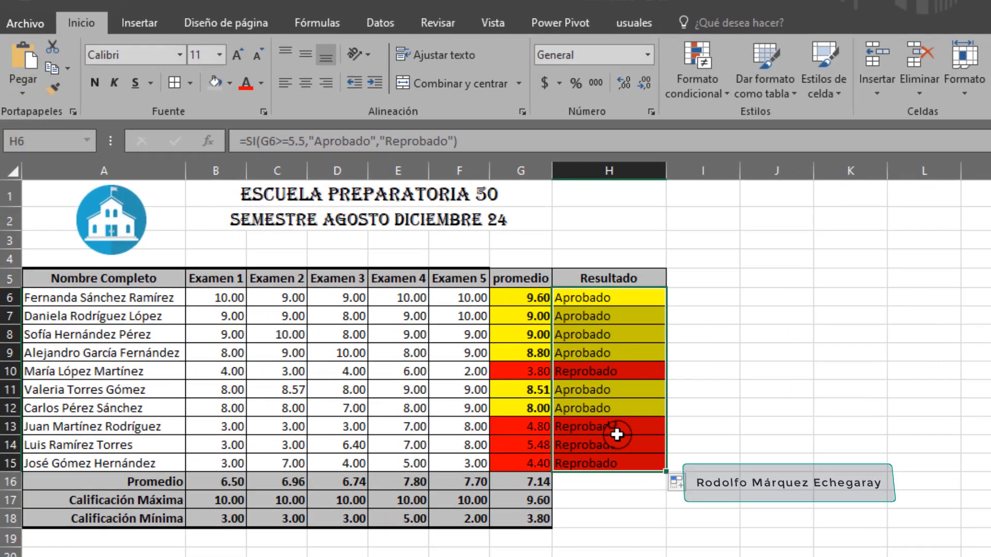
pyautogui.click(379, 427)
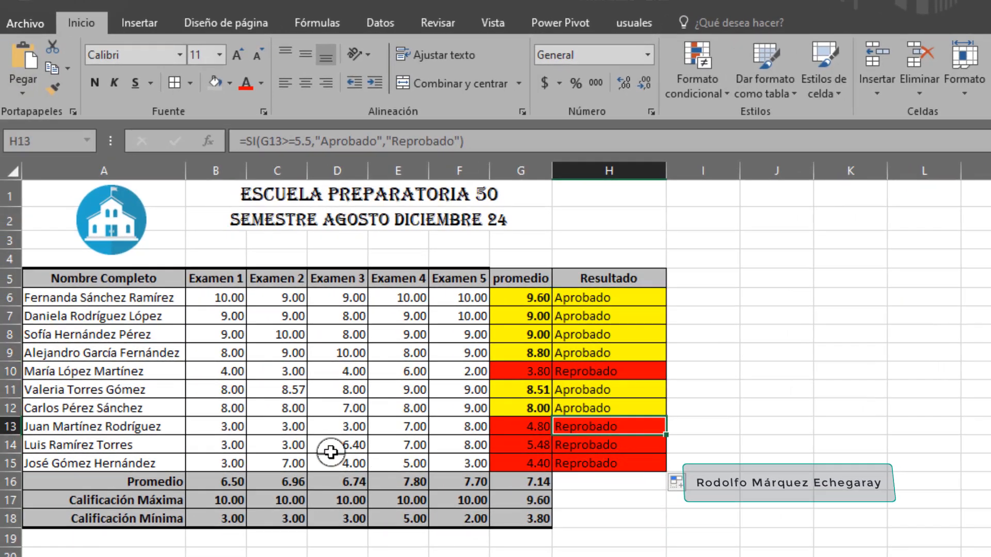
# Set the Examen 2 grade in C14 to 8 and check the average and result in G14 and H14
pyautogui.click(293, 446)
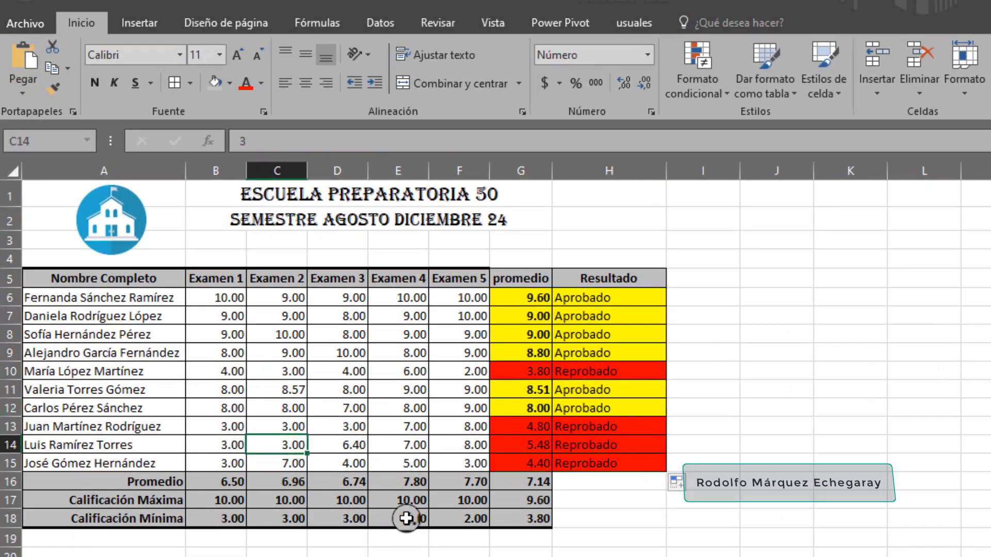
pyautogui.write('8')
pyautogui.press('Return')
pyautogui.press('Up')
pyautogui.press('Right')
pyautogui.press('Right')
pyautogui.press('Right')
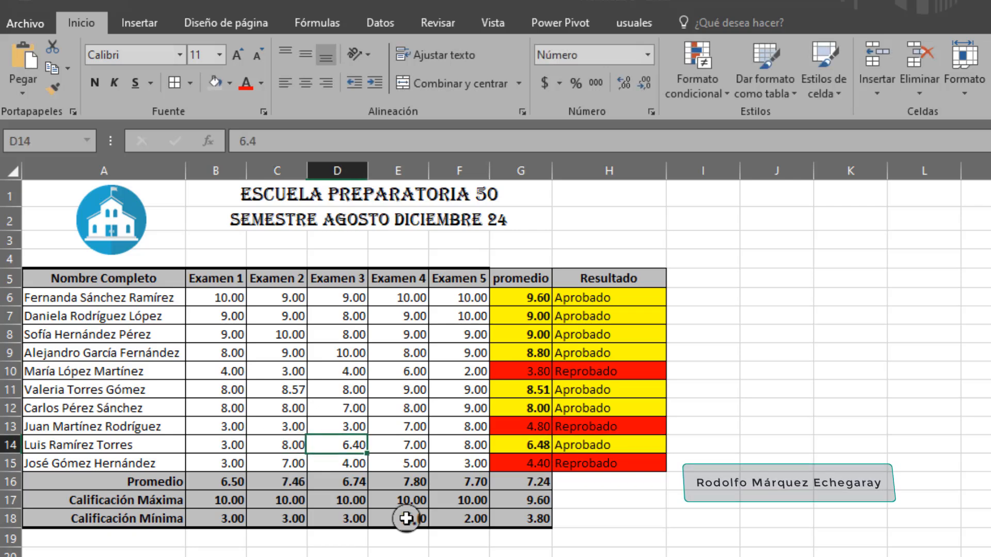
pyautogui.press('Right')
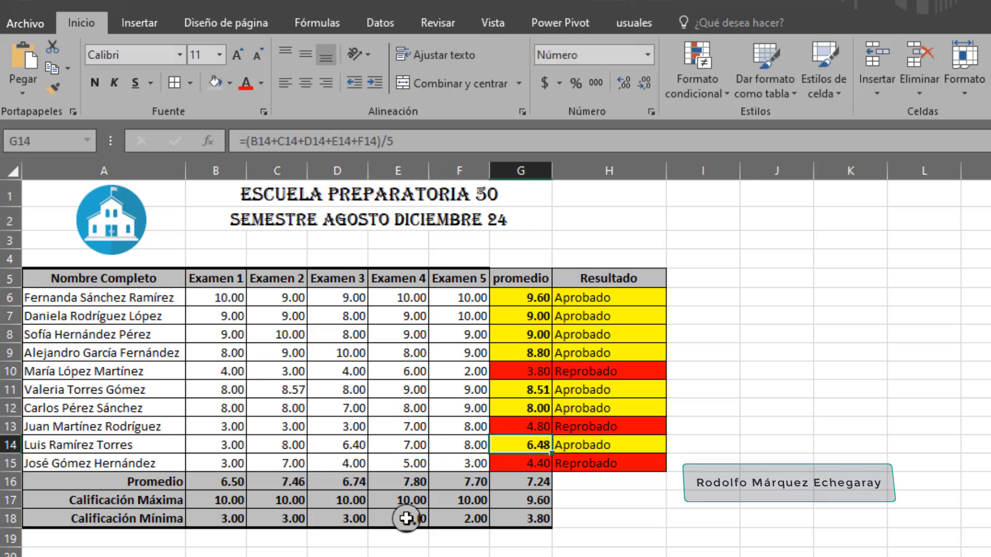
pyautogui.press('Right')
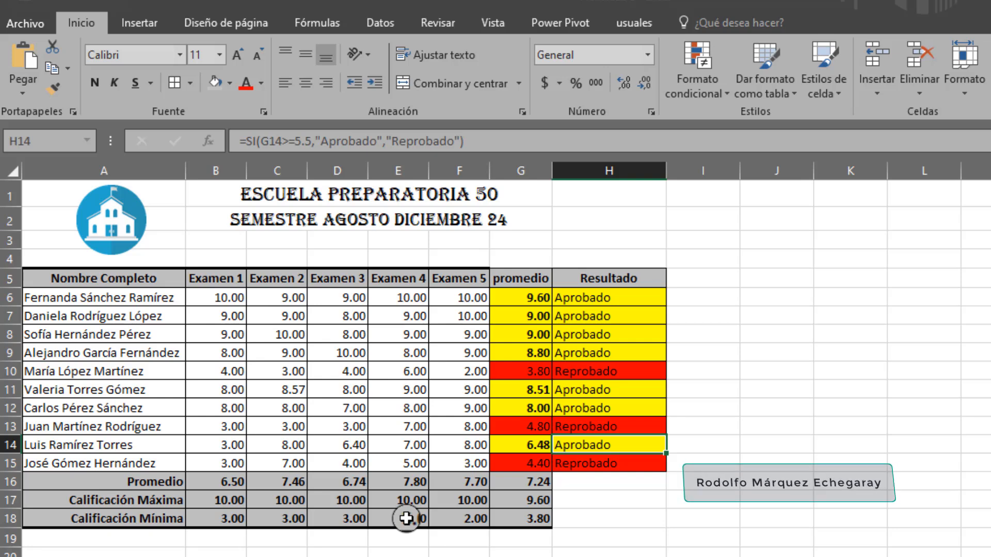
# Examine the Resultado cells between H9 and H15
pyautogui.press('Up')
pyautogui.press('Up')
pyautogui.press('Up')
pyautogui.press('Up')
pyautogui.press('Up')
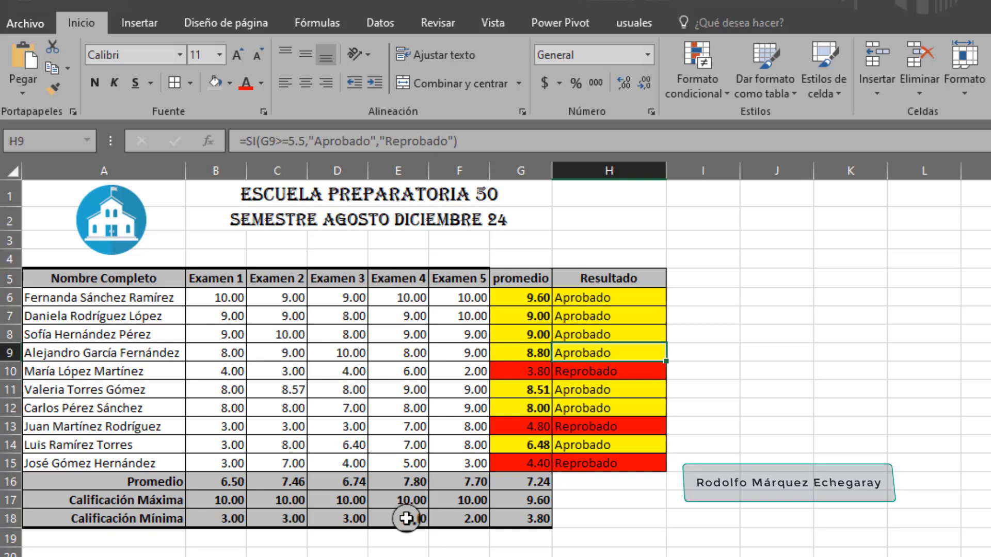
pyautogui.press('Down')
pyautogui.press('Down')
pyautogui.press('Down')
pyautogui.press('Down')
pyautogui.press('Down')
pyautogui.press('Down')
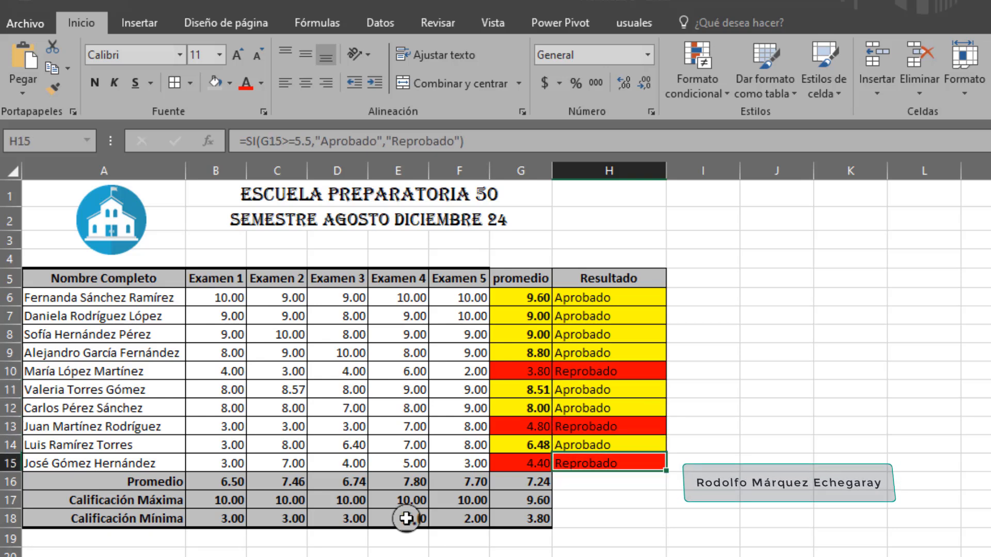
# Set the Examen 1 grade in B15 to 9 and the Examen 5 grade in F15 to 8
pyautogui.press('Left')
pyautogui.press('Left')
pyautogui.press('Left')
pyautogui.press('Left')
pyautogui.press('Left')
pyautogui.press('Left')
pyautogui.press('Left')
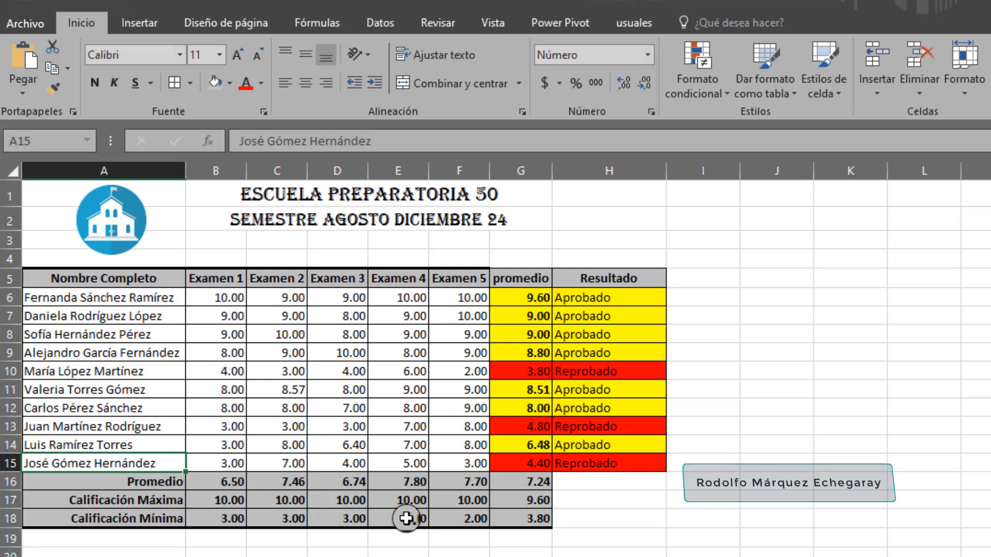
pyautogui.press('Right')
pyautogui.press('Right')
pyautogui.press('Right')
pyautogui.press('Right')
pyautogui.press('Right')
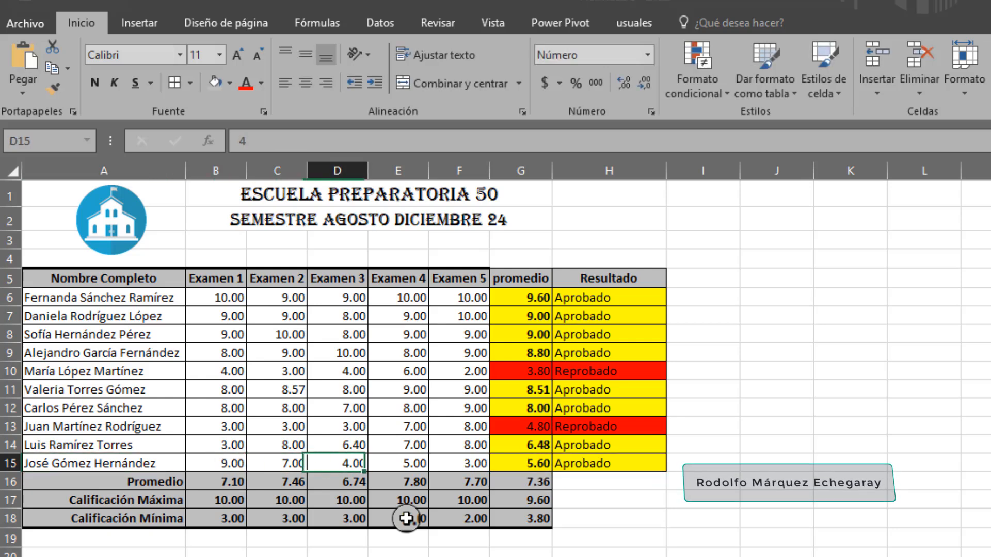
pyautogui.press('Left')
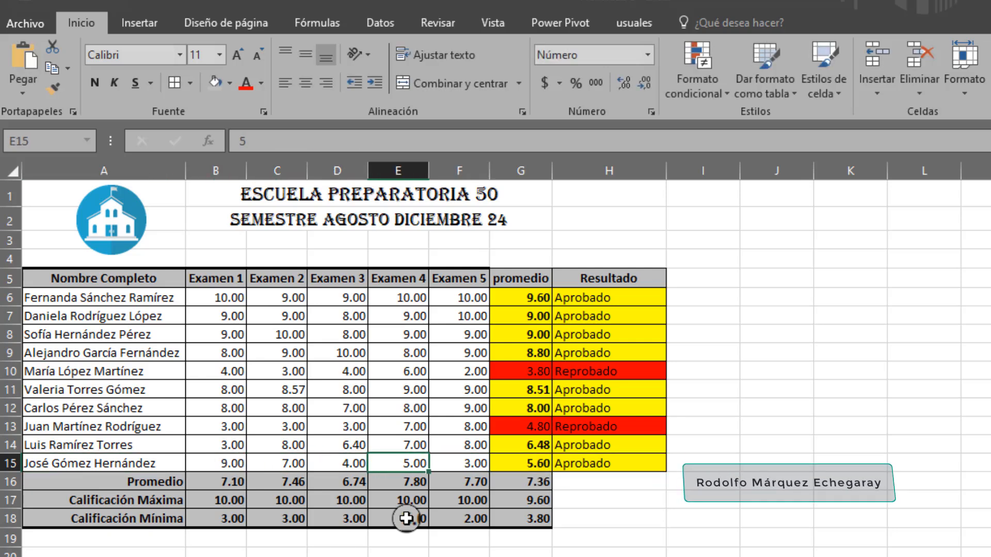
pyautogui.press('Right')
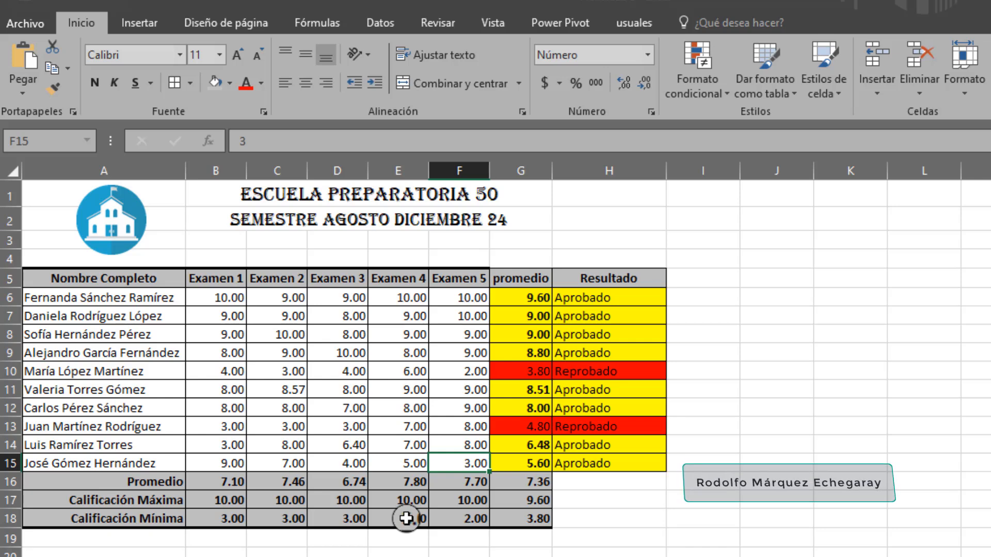
pyautogui.write('8')
pyautogui.press('Right')
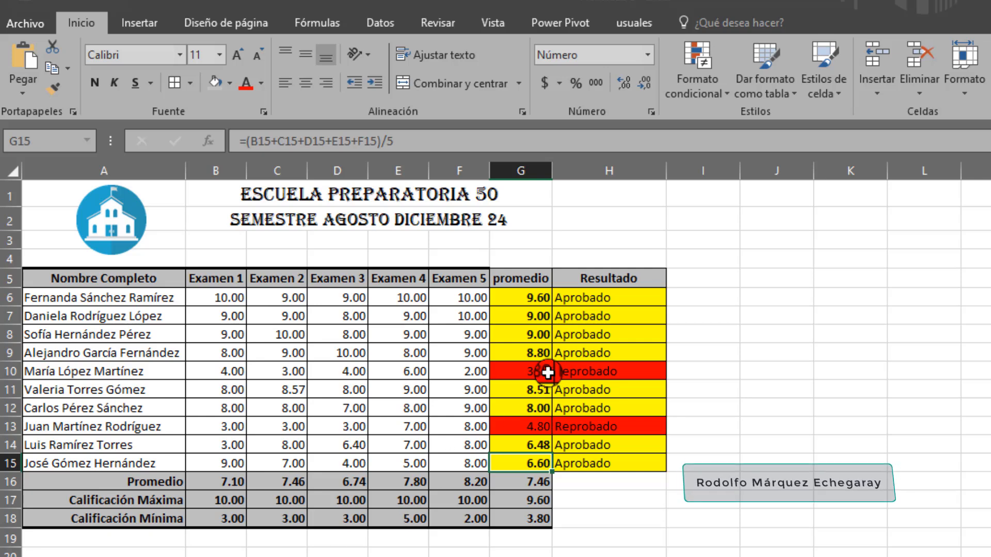
# Show the averages in G6:G15 without decimals and center them horizontally
pyautogui.moveTo(537, 298); pyautogui.dragTo(531, 465)
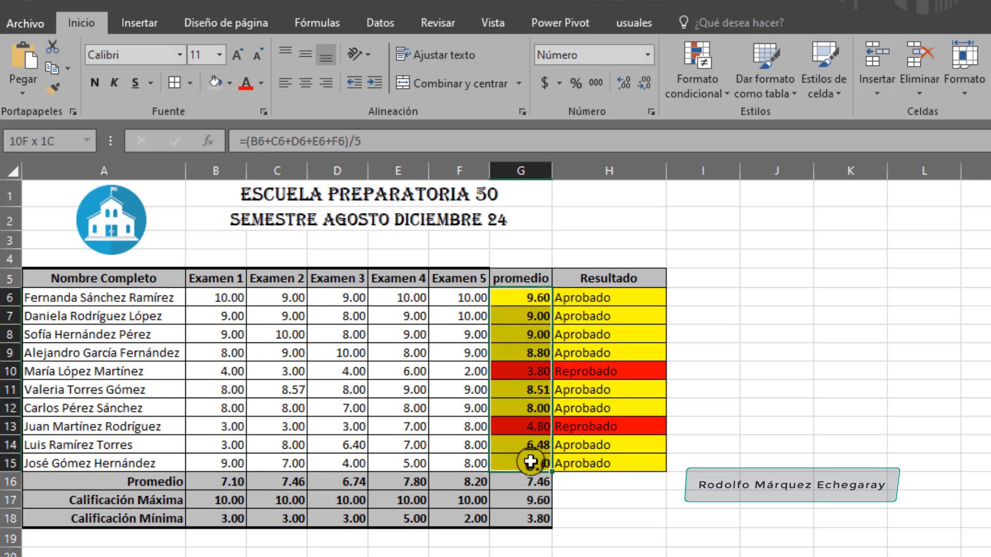
pyautogui.click(643, 84)
pyautogui.click(643, 84)
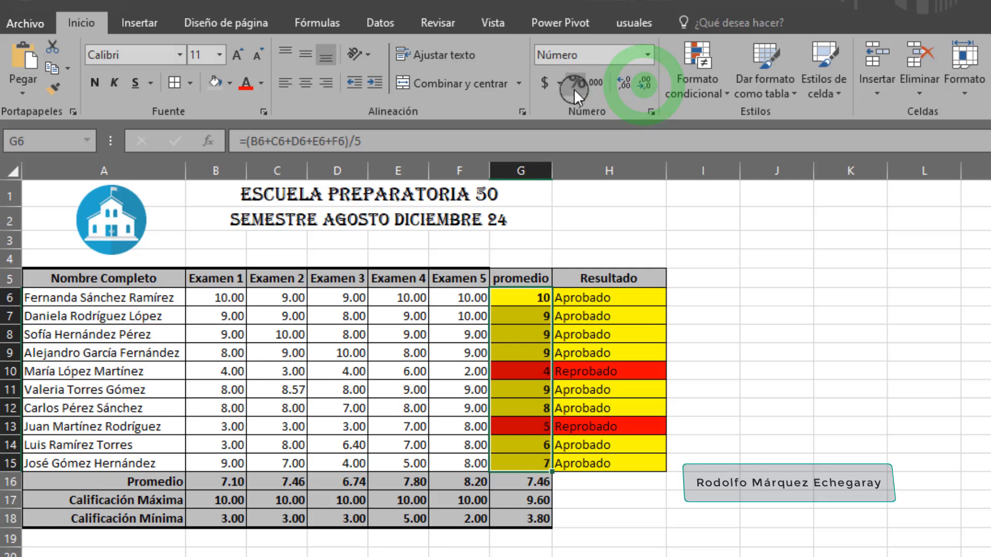
pyautogui.click(305, 83)
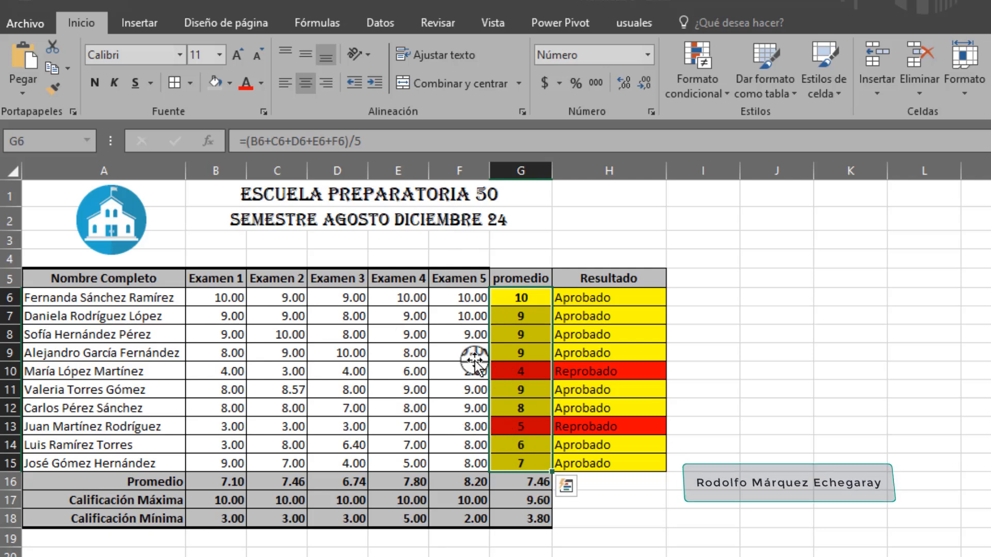
# Set the Examen 1, Examen 2 and Examen 5 grades in B12, C12 and F12 to 2 and check the row's result
pyautogui.click(240, 408)
pyautogui.write('2')
pyautogui.press('Tab')
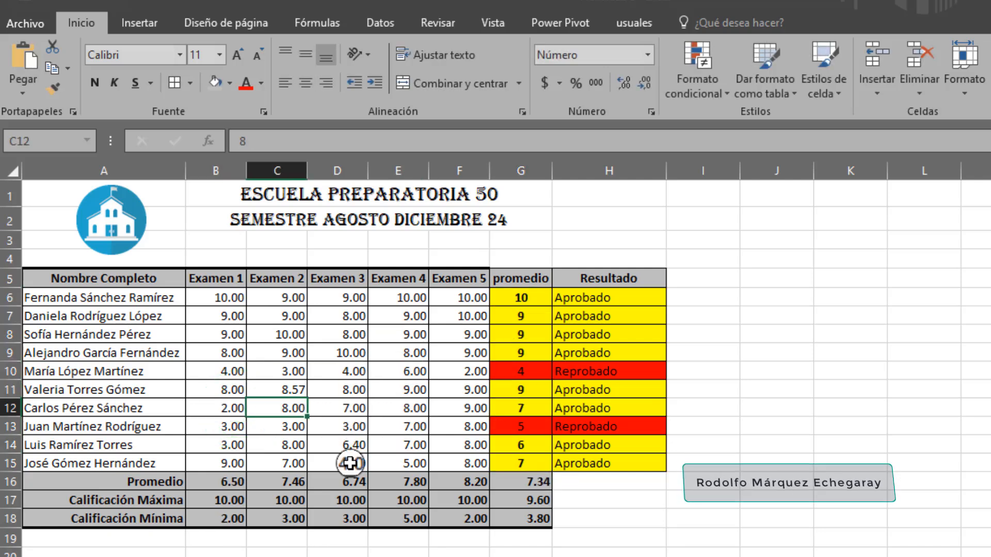
pyautogui.write('2')
pyautogui.press('Tab')
pyautogui.press('Tab')
pyautogui.press('Tab')
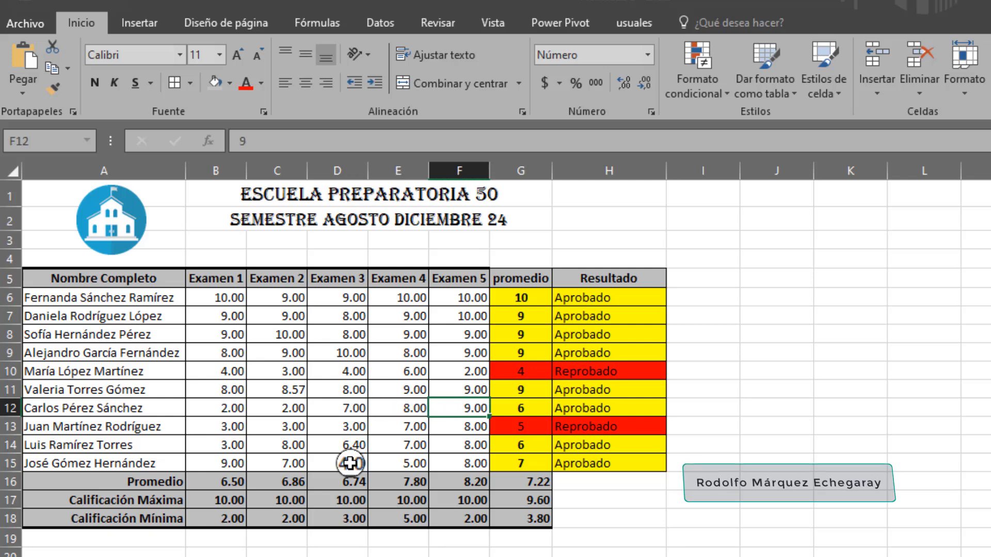
pyautogui.write('2')
pyautogui.press('Tab')
pyautogui.press('Right')
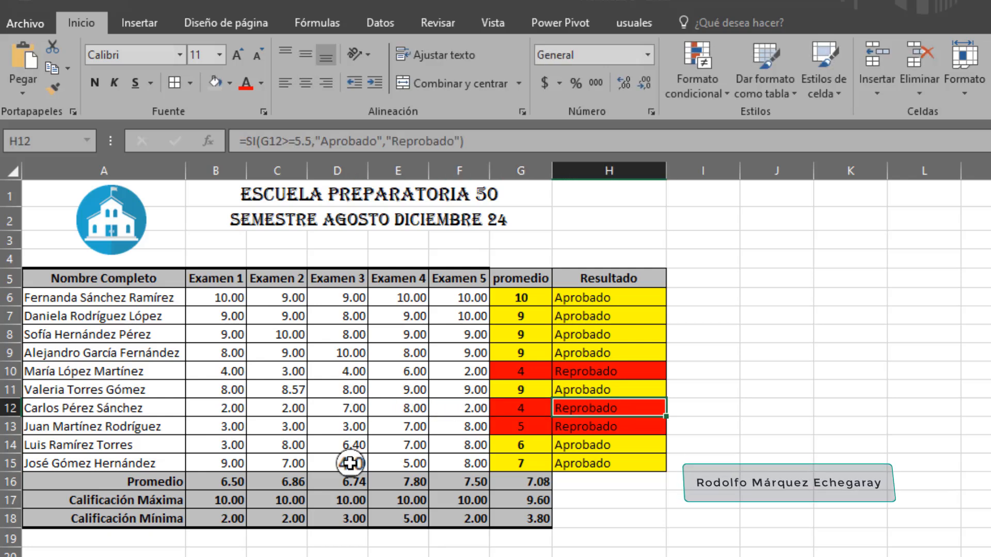
pyautogui.press('Left')
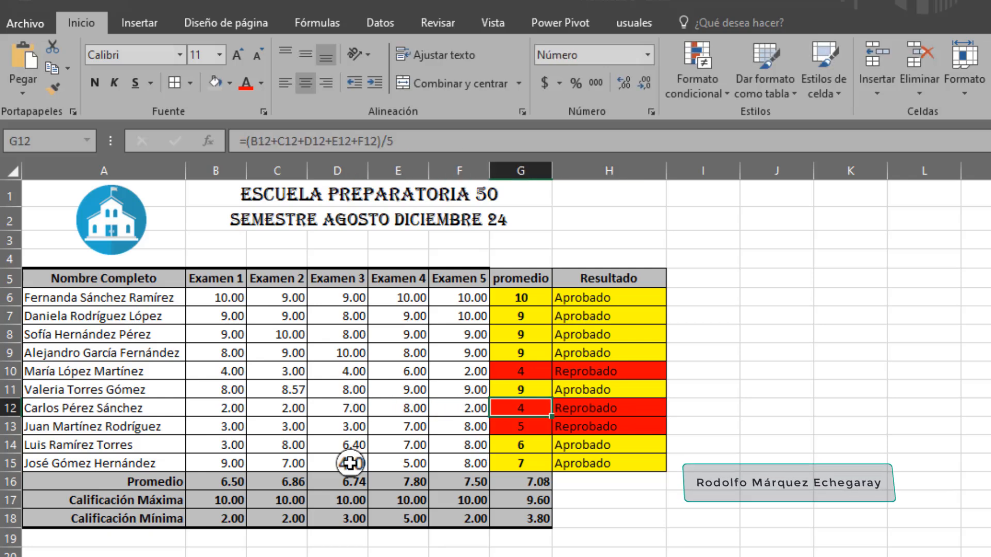